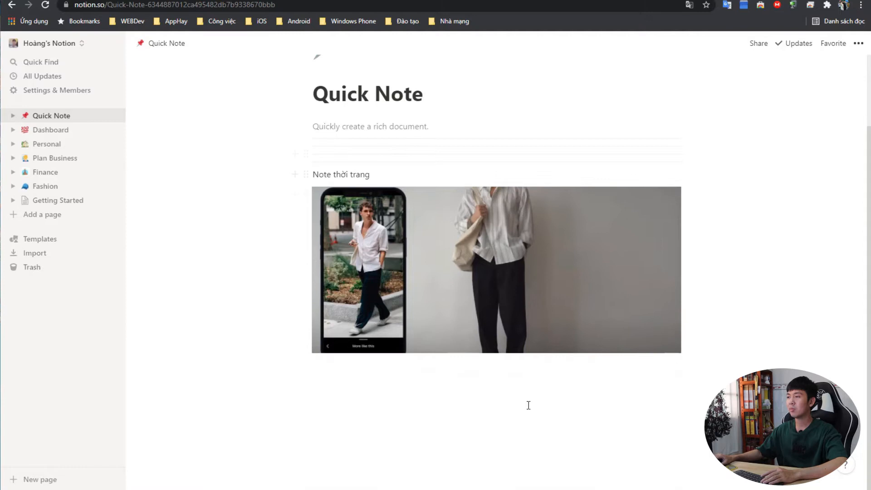
Step: Open the Dashboard page from Quick Note and look over its Business, Personal, Relax and Daily plan sections
{"action": "scroll", "coordinate": [543, 325], "scroll_direction": "up", "scroll_amount": 2}
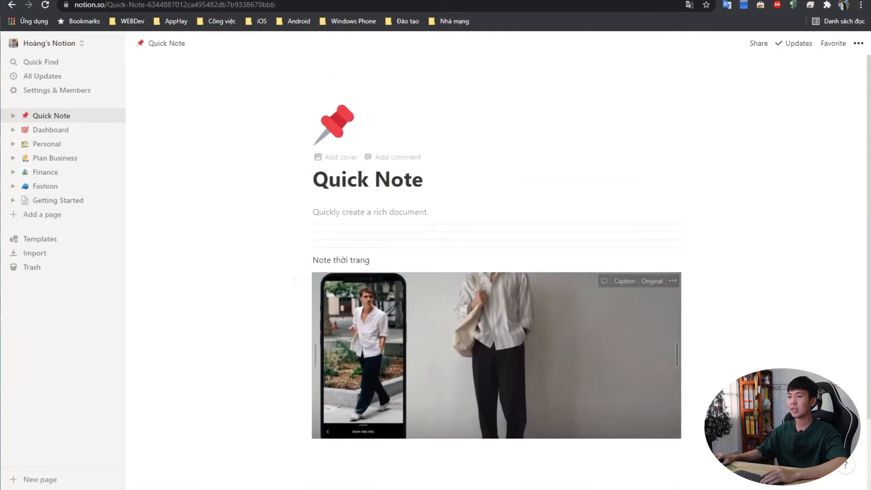
{"action": "left_click", "coordinate": [56, 133]}
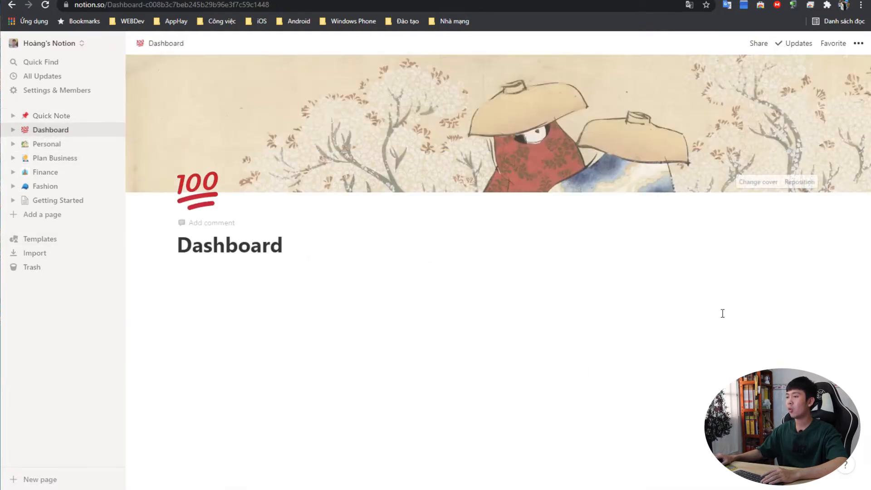
{"action": "scroll", "coordinate": [567, 266], "scroll_direction": "down", "scroll_amount": 2}
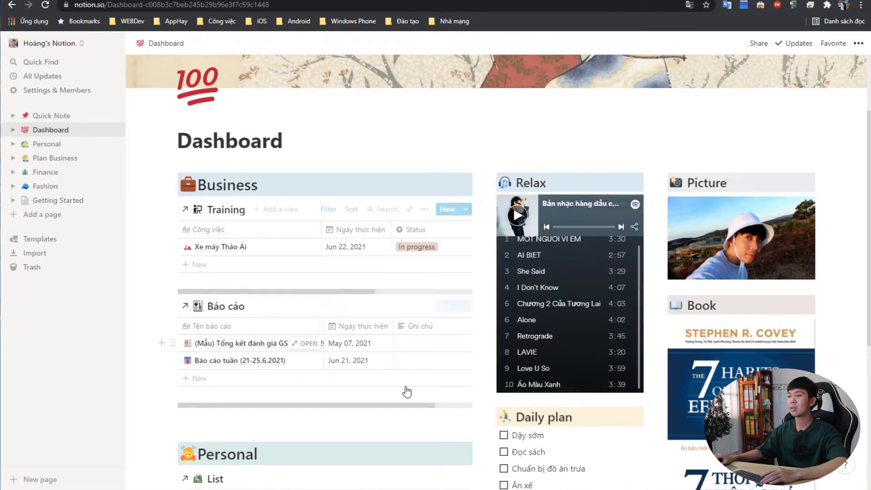
{"action": "scroll", "coordinate": [407, 387], "scroll_direction": "down", "scroll_amount": 5}
{"action": "scroll", "coordinate": [428, 335], "scroll_direction": "up", "scroll_amount": 4}
{"action": "scroll", "coordinate": [429, 334], "scroll_direction": "up", "scroll_amount": 1}
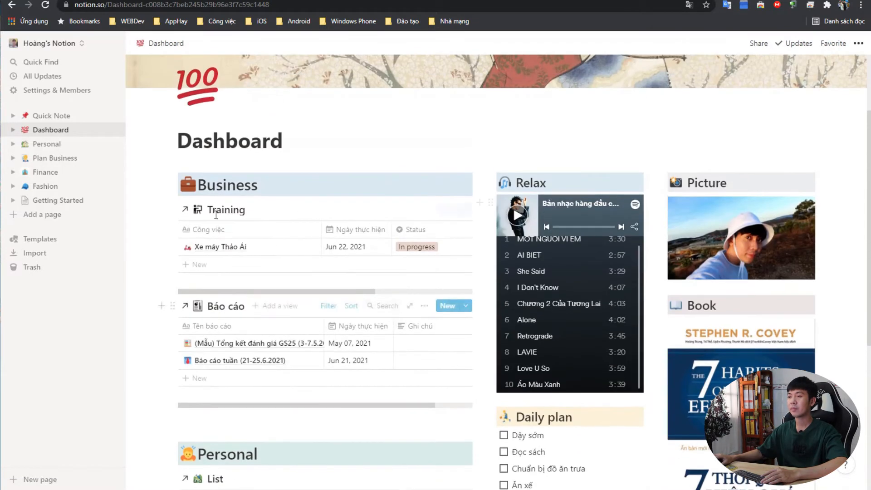
{"action": "scroll", "coordinate": [370, 225], "scroll_direction": "up", "scroll_amount": 3}
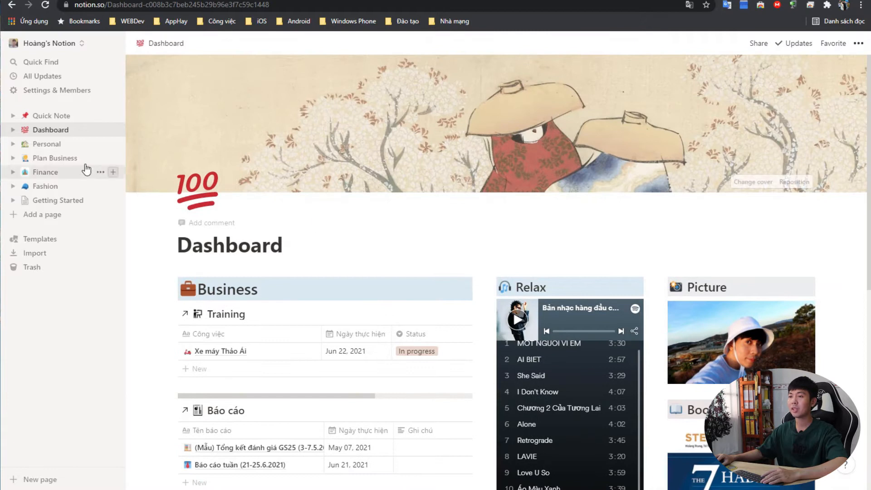
Step: View the Personal, Plan Business, Finance and Fashion pages one after another
{"action": "left_click", "coordinate": [59, 150]}
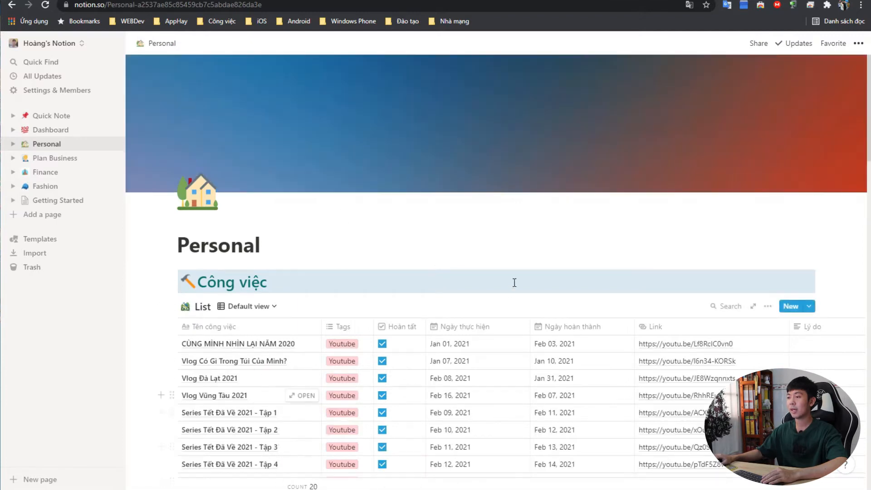
{"action": "scroll", "coordinate": [542, 200], "scroll_direction": "down", "scroll_amount": 15}
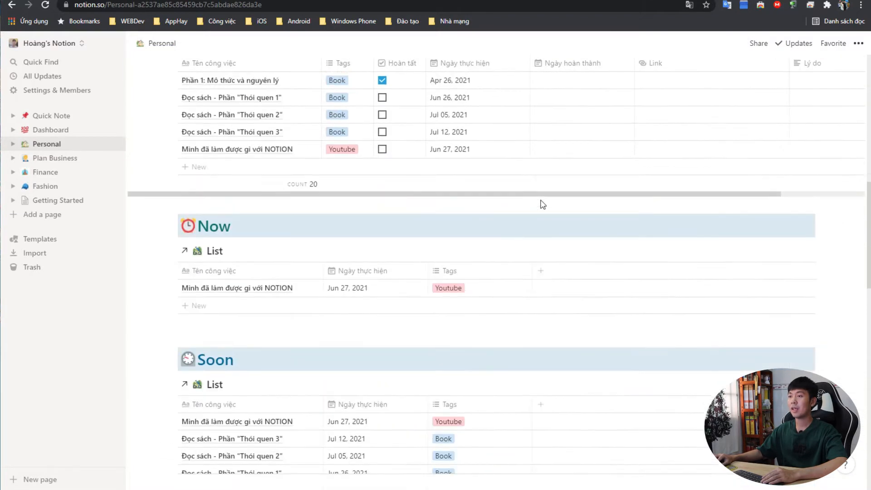
{"action": "left_click", "coordinate": [58, 160]}
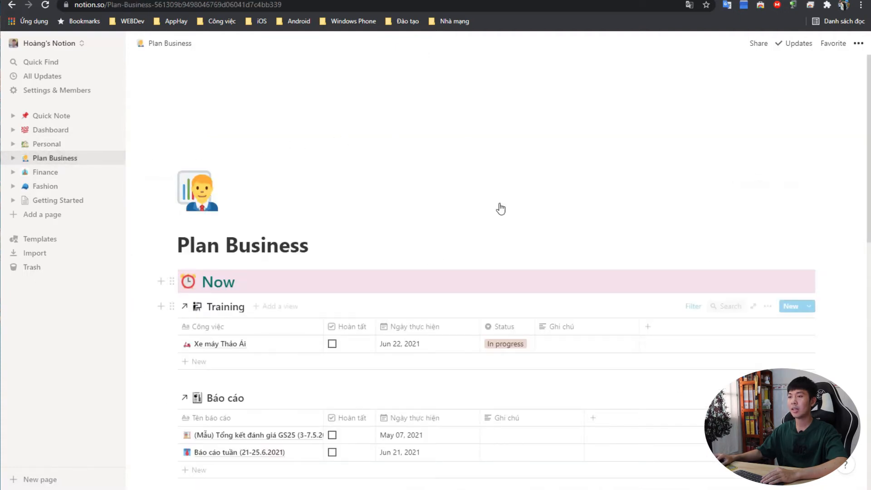
{"action": "left_click", "coordinate": [53, 173]}
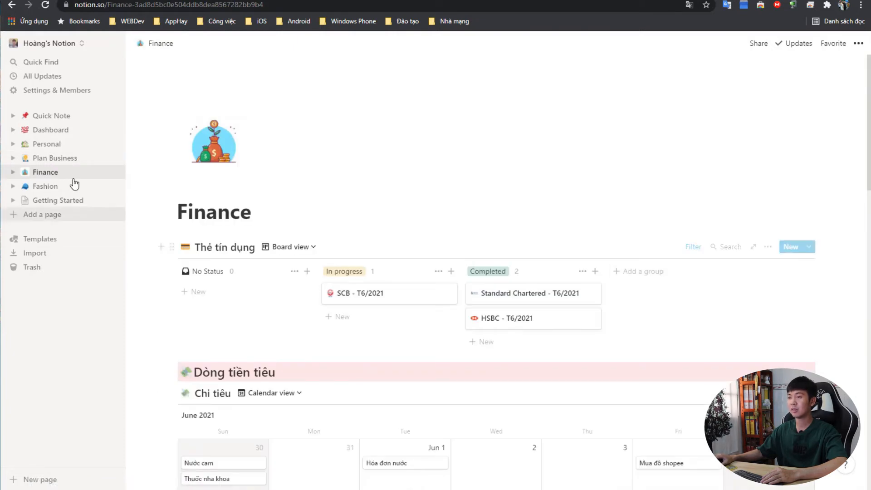
{"action": "left_click", "coordinate": [42, 187]}
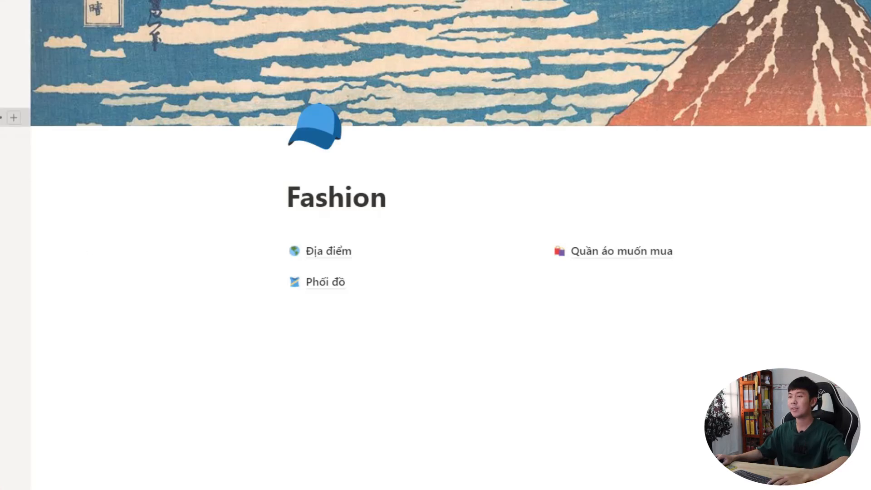
Step: Return to the Finance page and look over its Thẻ tín dụng board and Chi tiêu calendar
{"action": "left_click", "coordinate": [2, 99]}
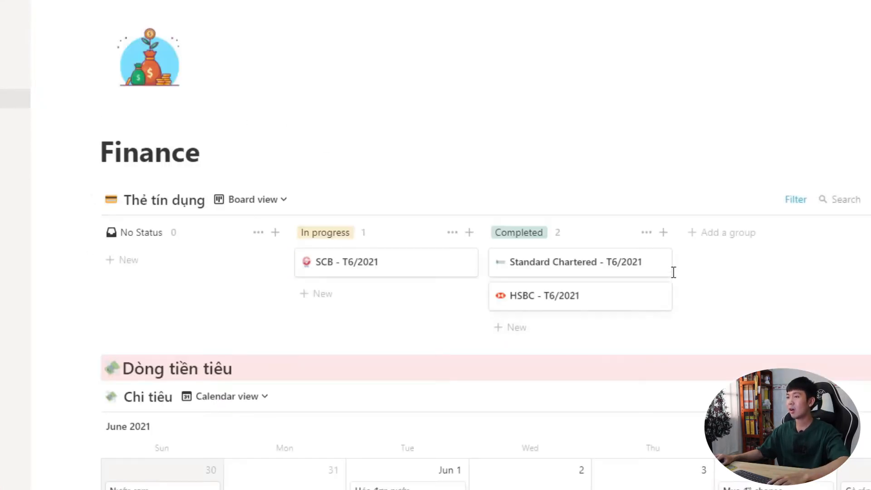
{"action": "scroll", "coordinate": [674, 271], "scroll_direction": "down", "scroll_amount": 3}
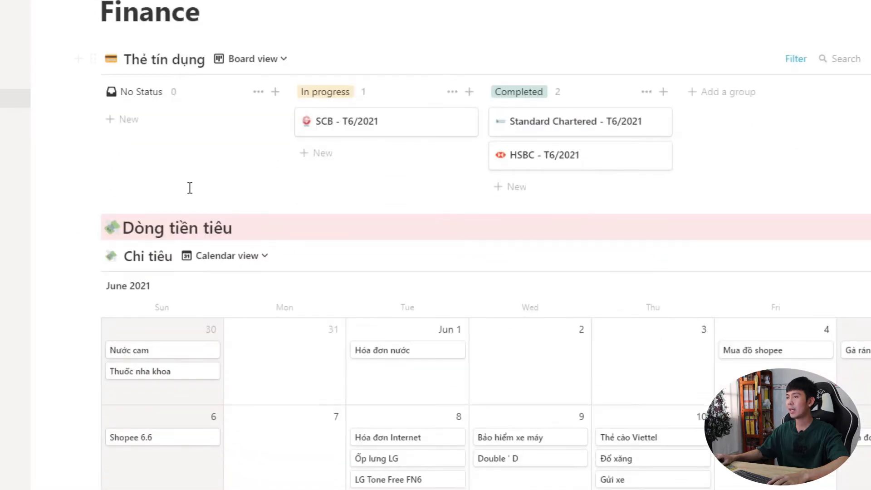
{"action": "scroll", "coordinate": [625, 192], "scroll_direction": "up", "scroll_amount": 3}
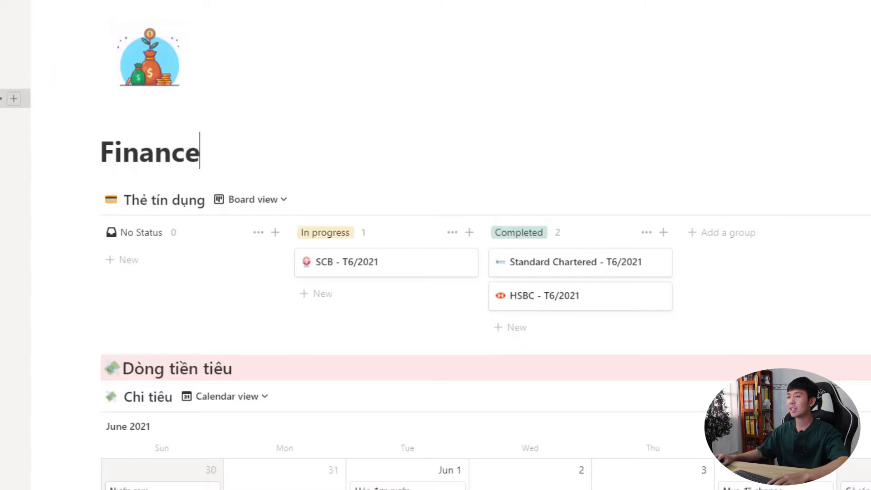
Step: Browse the emoji choices for the Finance page's icon and close the picker without choosing one
{"action": "left_click", "coordinate": [150, 57]}
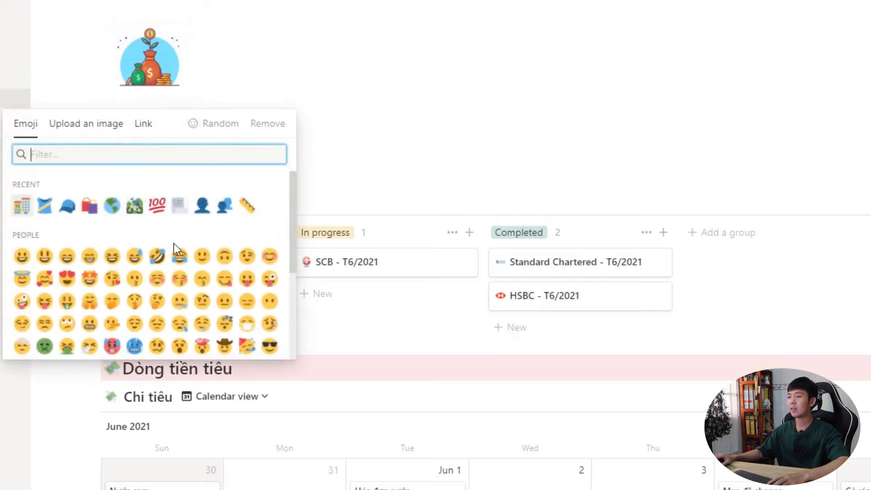
{"action": "scroll", "coordinate": [188, 289], "scroll_direction": "down", "scroll_amount": 15}
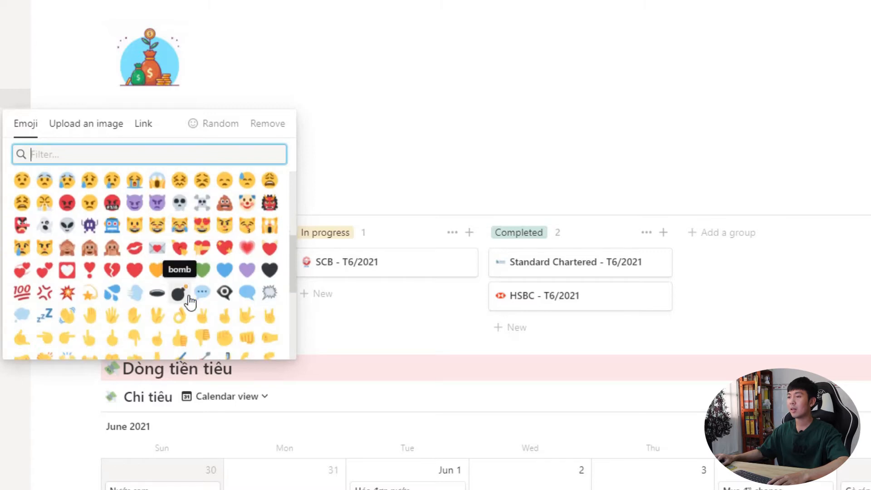
{"action": "scroll", "coordinate": [189, 300], "scroll_direction": "down", "scroll_amount": 3}
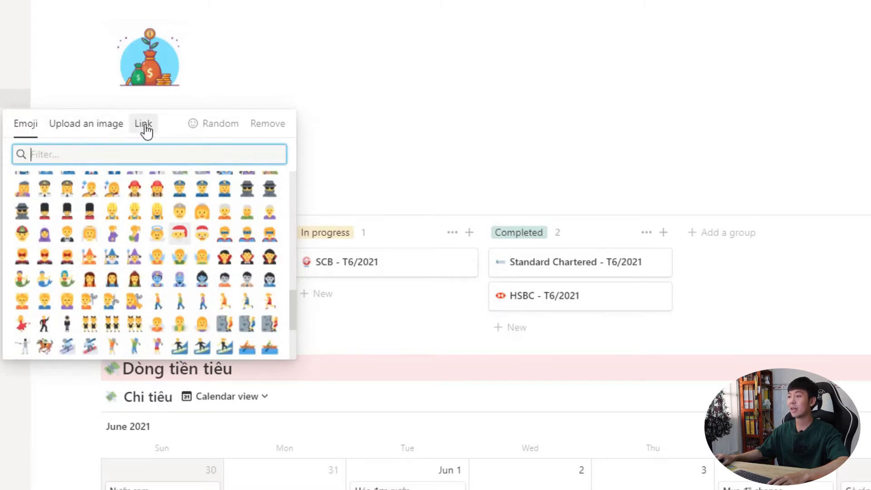
{"action": "left_click", "coordinate": [395, 104]}
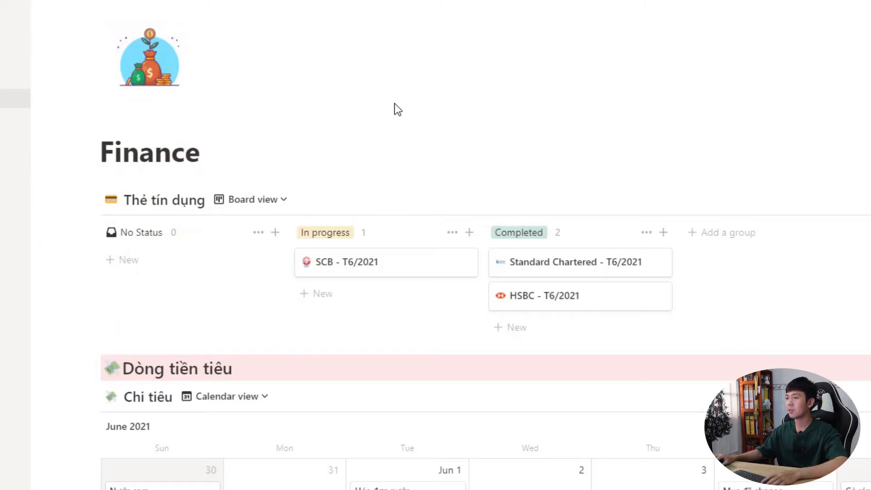
Step: Open the SCB - T6/2021 card on the Thẻ tín dụng board, review its properties and close it
{"action": "scroll", "coordinate": [395, 105], "scroll_direction": "down", "scroll_amount": 2}
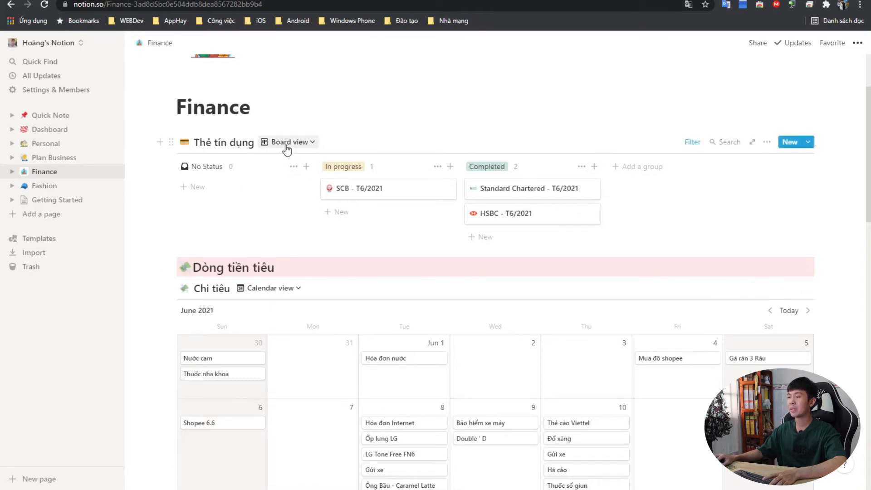
{"action": "mouse_move", "coordinate": [204, 168]}
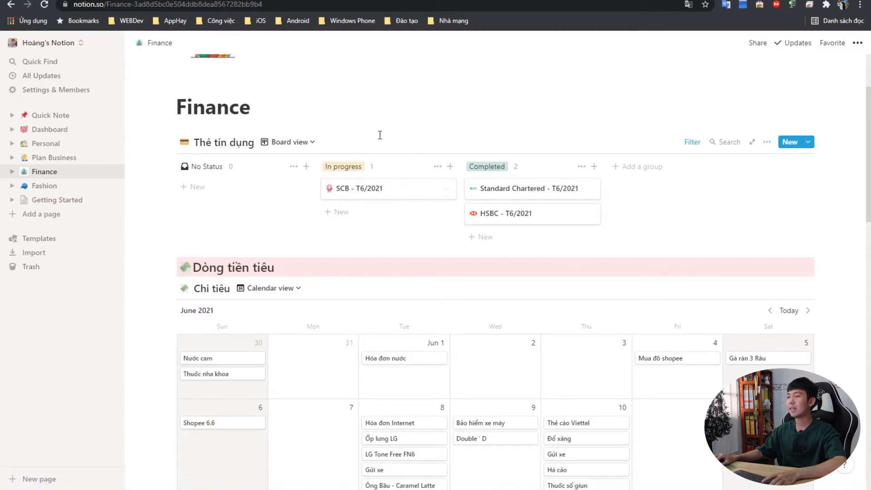
{"action": "left_click", "coordinate": [356, 193]}
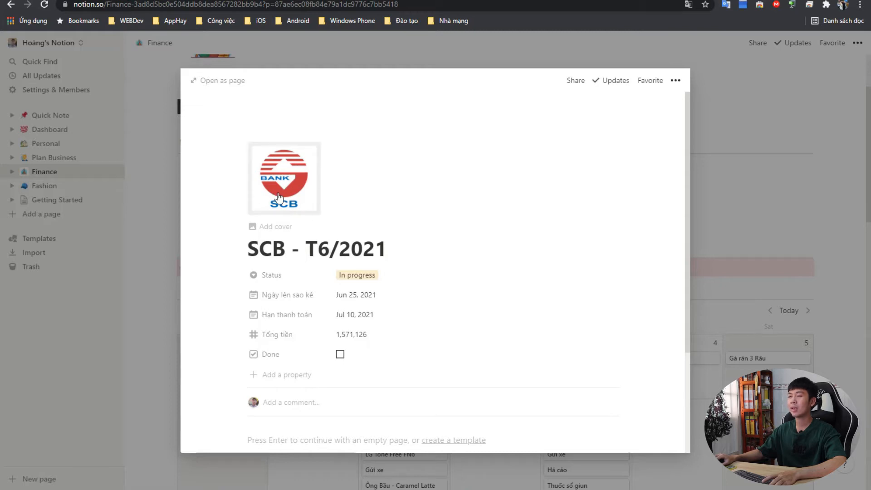
{"action": "scroll", "coordinate": [295, 185], "scroll_direction": "down", "scroll_amount": 2}
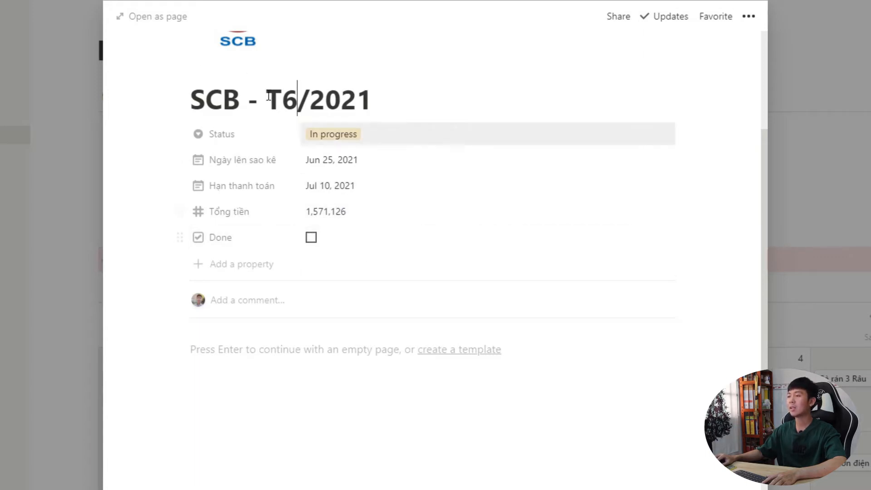
{"action": "left_click", "coordinate": [312, 243]}
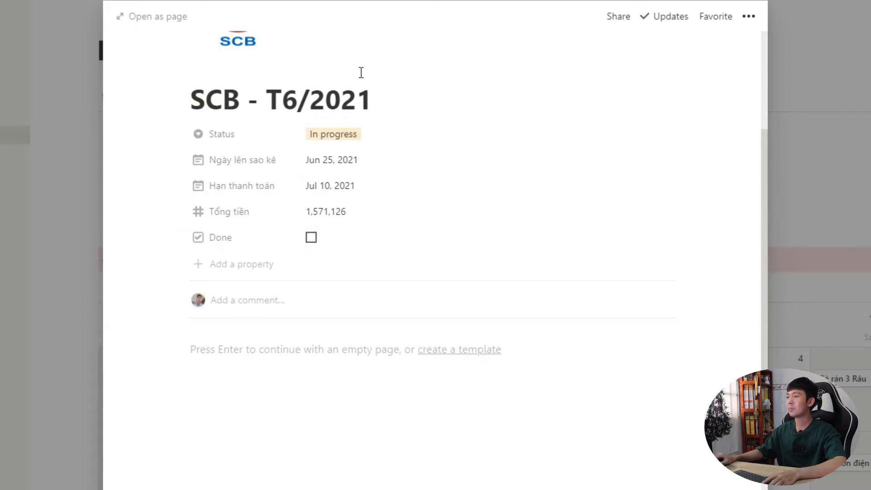
{"action": "key", "text": "Escape"}
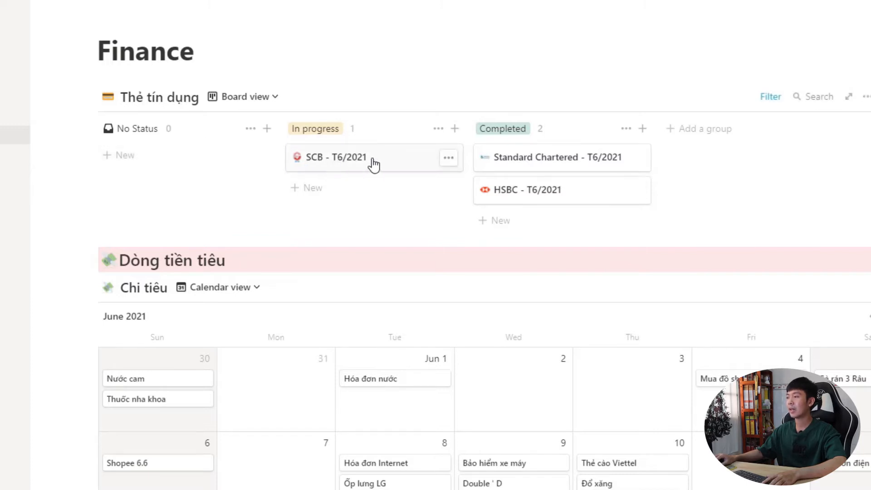
Step: Mark the HSBC - T6/2021 card on the Thẻ tín dụng board as Done and close it
{"action": "left_click", "coordinate": [528, 194]}
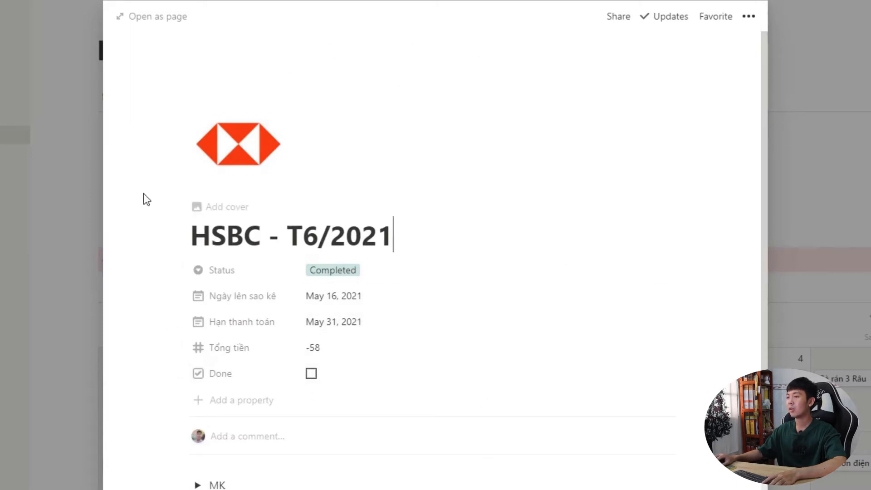
{"action": "left_click", "coordinate": [311, 374]}
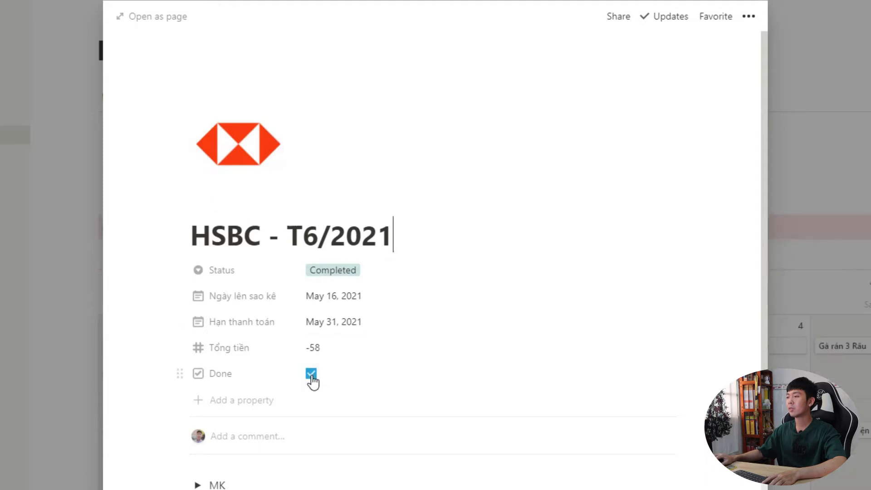
{"action": "left_click", "coordinate": [819, 168]}
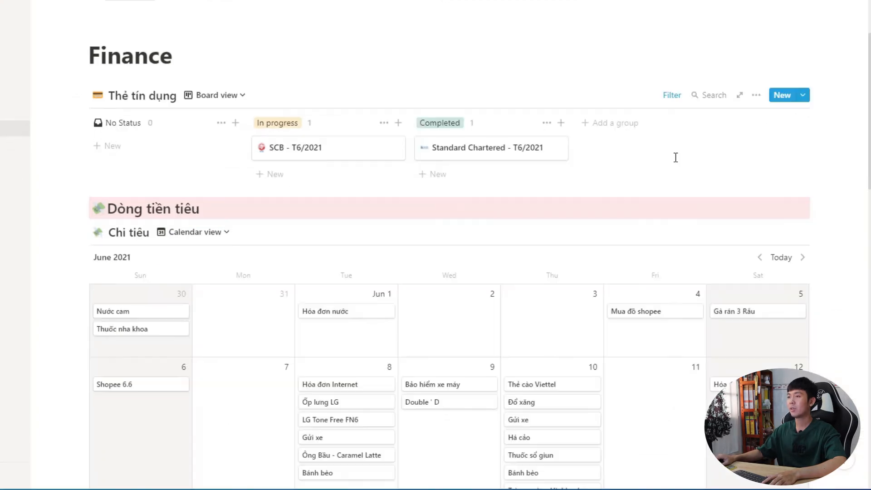
Step: Examine the June 2021 expense entries in the Chi tiêu calendar
{"action": "scroll", "coordinate": [676, 158], "scroll_direction": "down", "scroll_amount": 4}
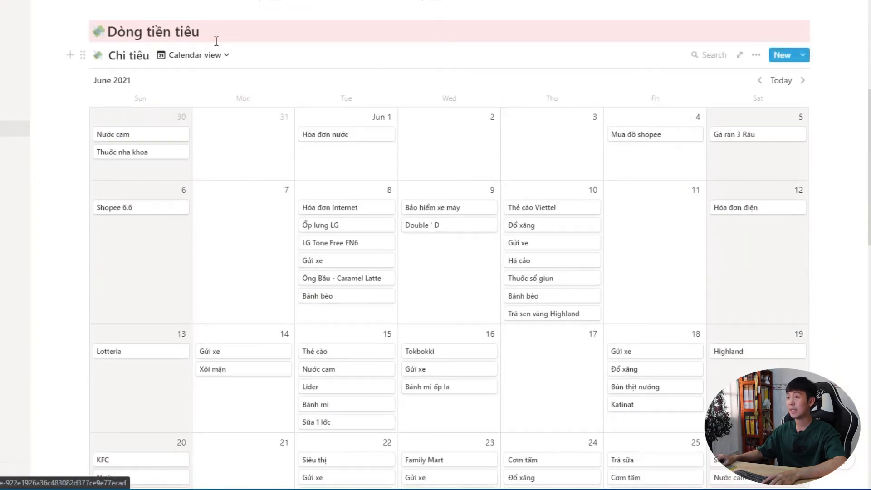
{"action": "scroll", "coordinate": [374, 55], "scroll_direction": "down", "scroll_amount": 2}
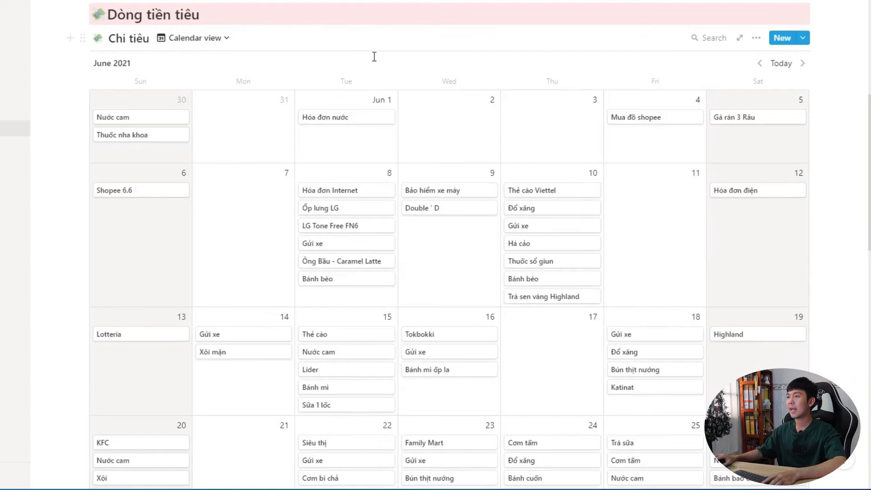
{"action": "scroll", "coordinate": [191, 151], "scroll_direction": "up", "scroll_amount": 2}
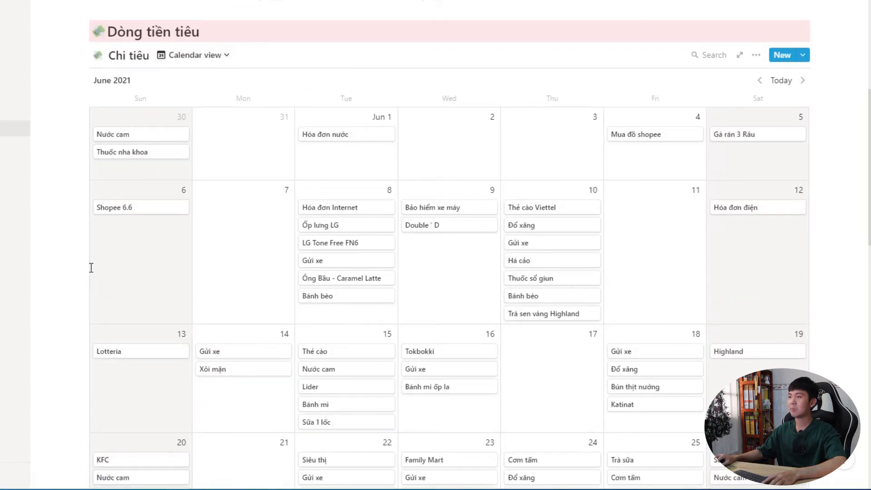
Step: Review the existing views of the Chi tiêu database and the types offered for a new view, closing without creating one
{"action": "left_click", "coordinate": [225, 56]}
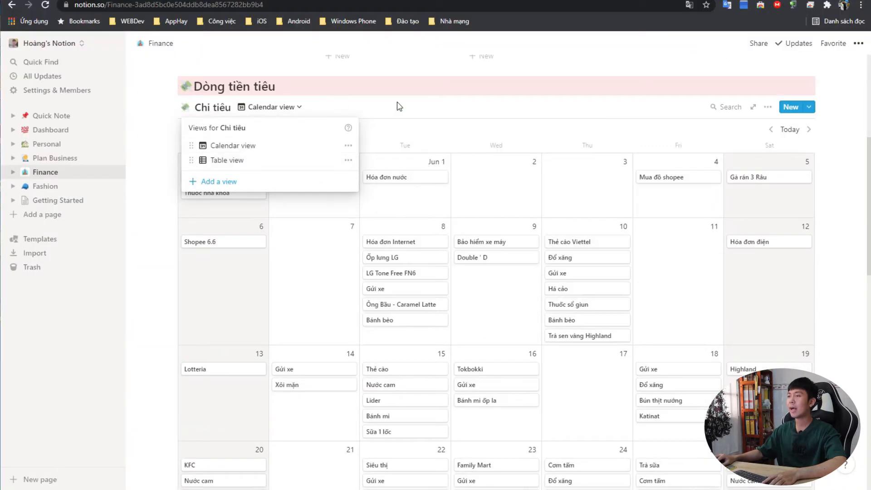
{"action": "left_click", "coordinate": [291, 93]}
{"action": "left_click", "coordinate": [301, 108]}
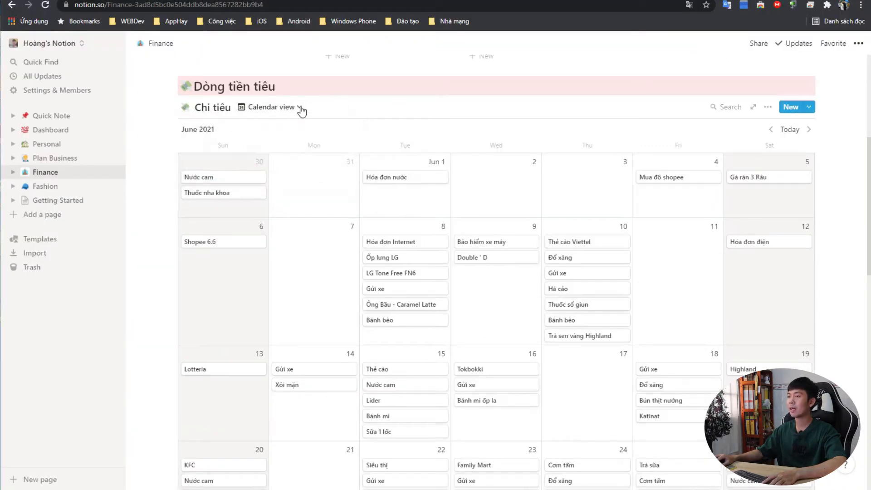
{"action": "left_click", "coordinate": [300, 108]}
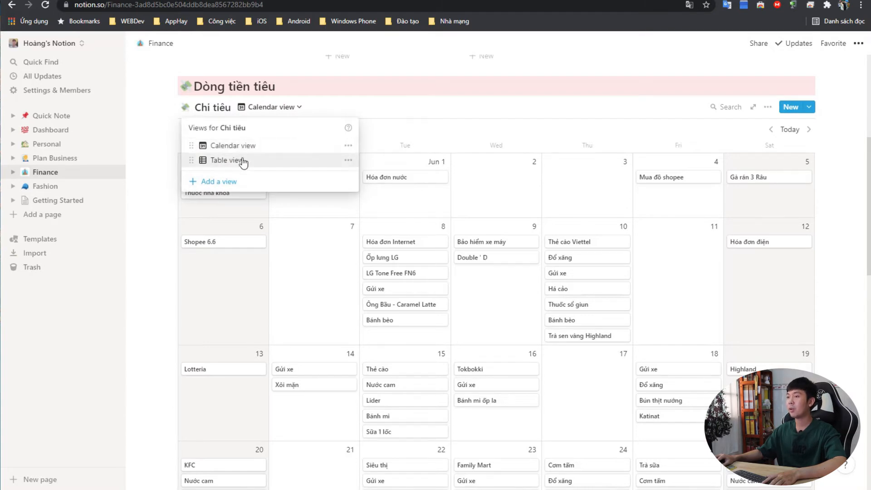
{"action": "left_click", "coordinate": [218, 181]}
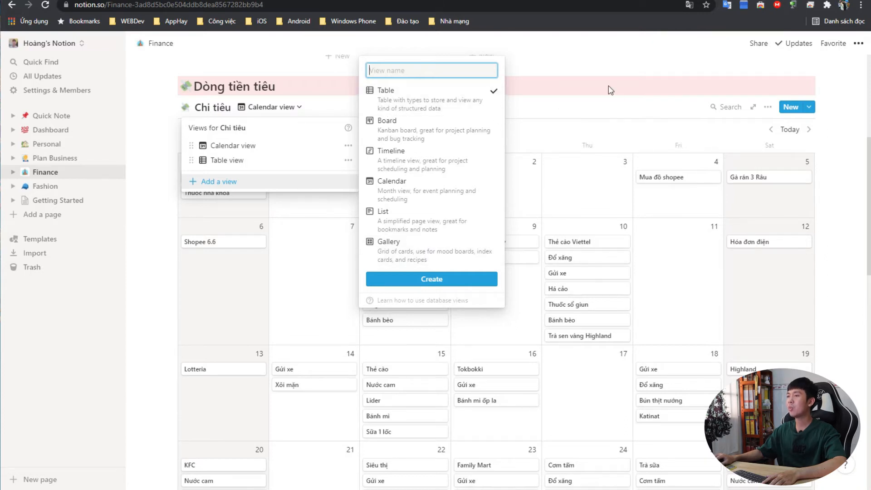
{"action": "left_click", "coordinate": [558, 111]}
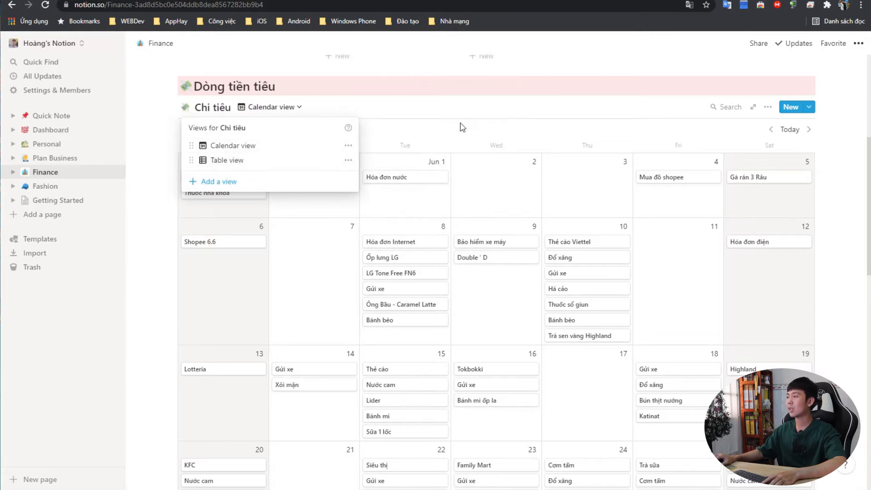
{"action": "left_click", "coordinate": [435, 117]}
{"action": "scroll", "coordinate": [436, 363], "scroll_direction": "down", "scroll_amount": 1}
{"action": "scroll", "coordinate": [490, 308], "scroll_direction": "up", "scroll_amount": 1}
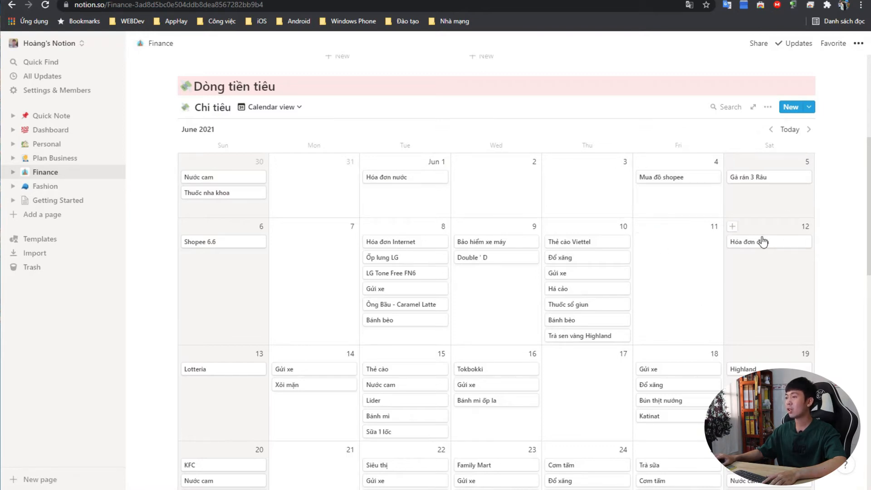
Step: Open the LG Tone Free FN6 expense dated June 8 in the Chi tiêu calendar
{"action": "scroll", "coordinate": [720, 255], "scroll_direction": "down", "scroll_amount": 4}
{"action": "scroll", "coordinate": [442, 213], "scroll_direction": "up", "scroll_amount": 3}
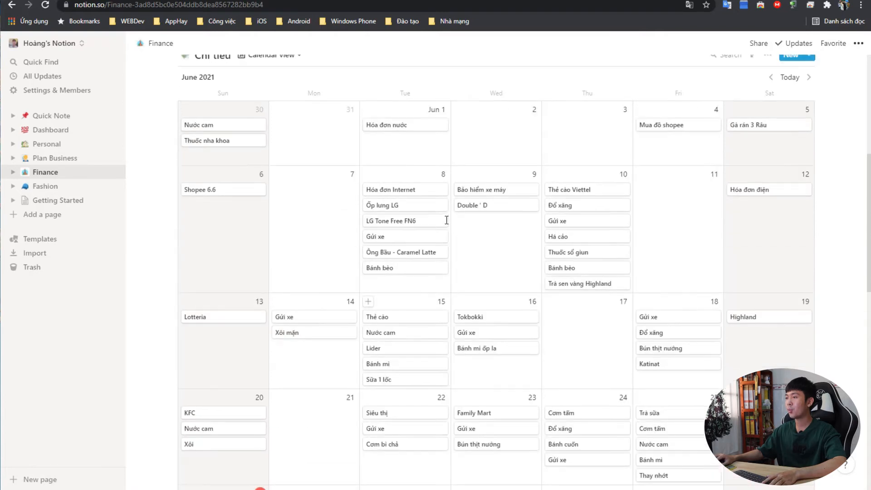
{"action": "left_click", "coordinate": [392, 223]}
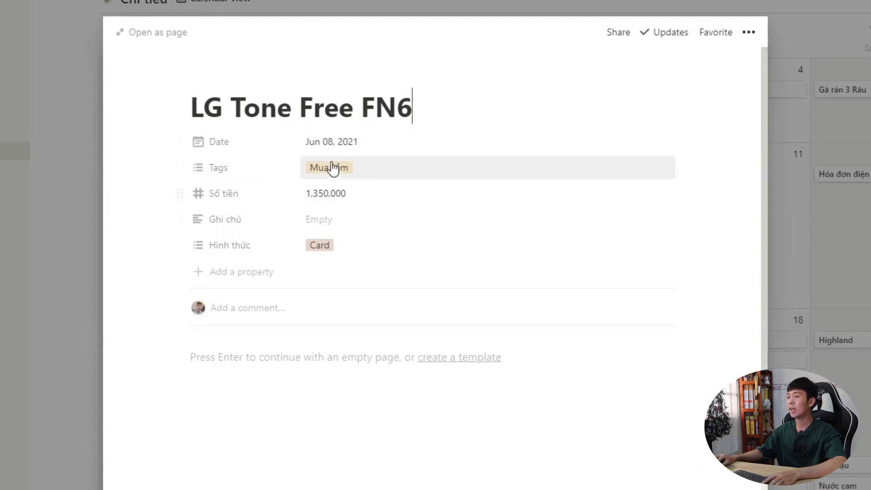
Step: Try entering a new Coffee tag on the LG Tone Free FN6 expense, then discard it and keep the Mua sắm tag
{"action": "left_click", "coordinate": [374, 172]}
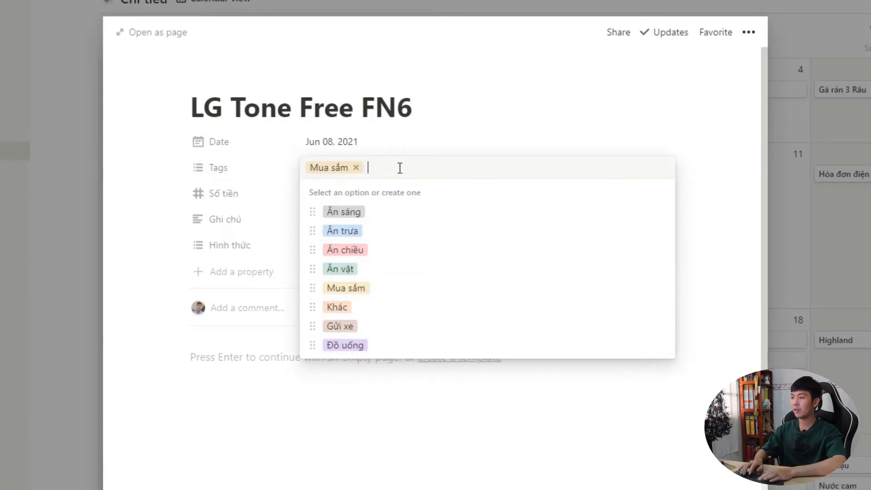
{"action": "type", "text": "Coffee"}
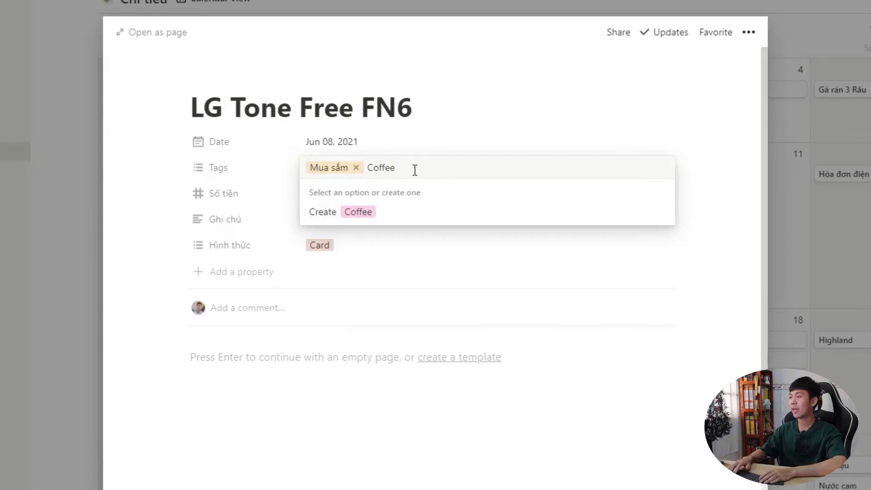
{"action": "key", "text": "BackSpace"}
{"action": "key", "text": "BackSpace"}
{"action": "key", "text": "BackSpace"}
{"action": "key", "text": "BackSpace"}
{"action": "key", "text": "BackSpace"}
{"action": "key", "text": "BackSpace"}
{"action": "key", "text": "BackSpace"}
{"action": "left_click", "coordinate": [357, 293]}
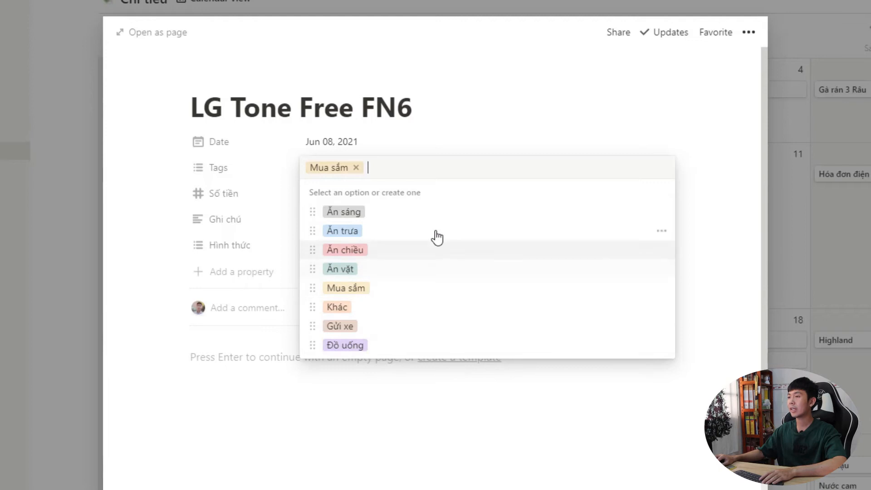
{"action": "left_click", "coordinate": [350, 98]}
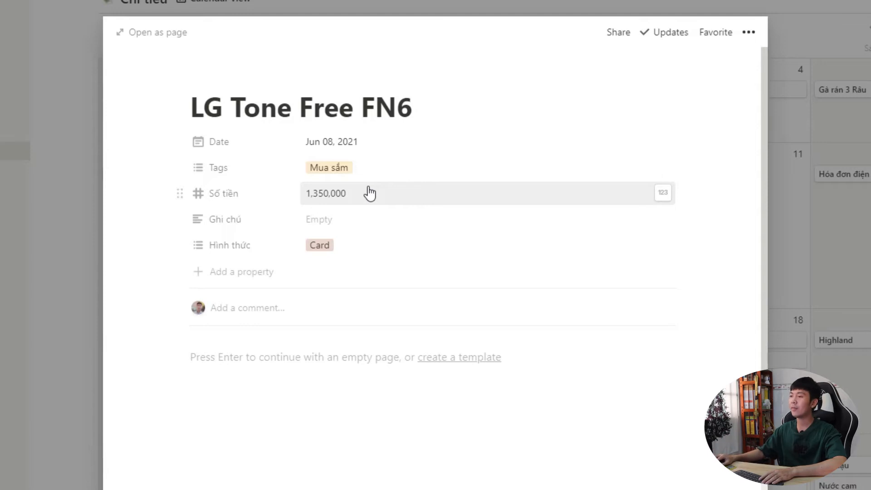
Step: Review the expense's Ghi chú field, the Hình thức payment options and the Ghi chú property's settings without changing them
{"action": "left_click", "coordinate": [519, 225]}
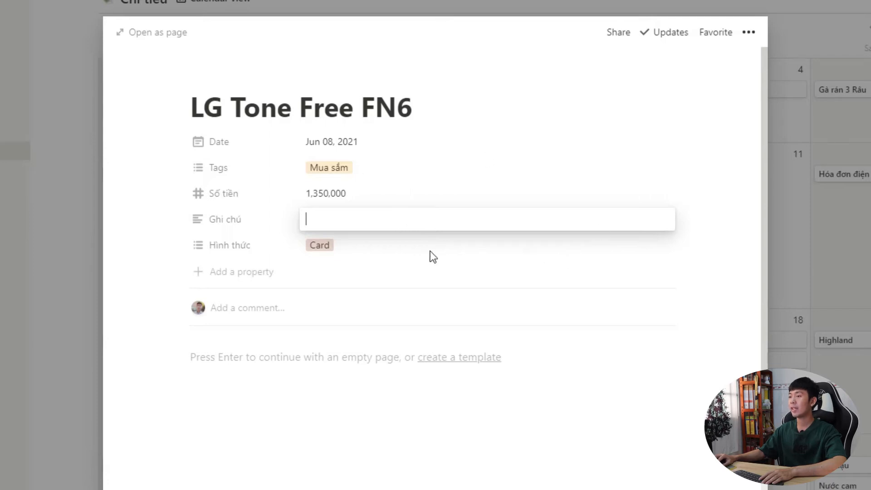
{"action": "left_click", "coordinate": [346, 249]}
{"action": "left_click", "coordinate": [352, 251]}
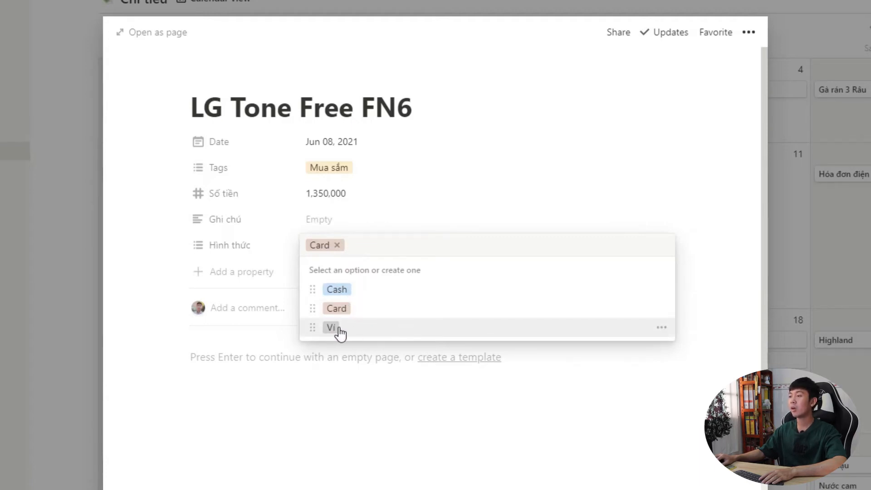
{"action": "left_click", "coordinate": [597, 187]}
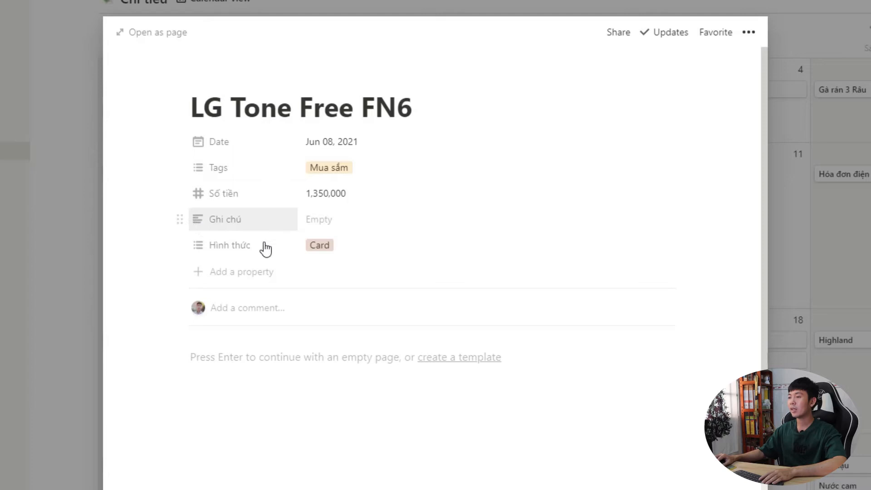
{"action": "left_click", "coordinate": [226, 220]}
{"action": "mouse_move", "coordinate": [229, 301]}
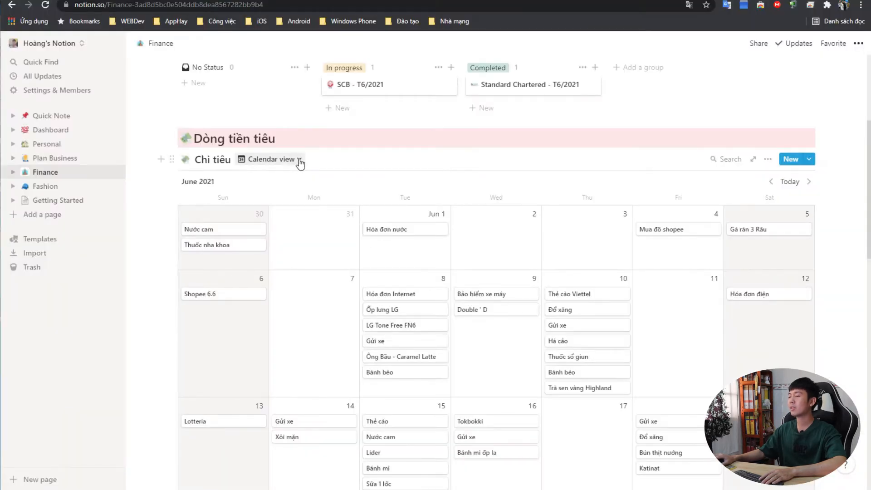
Step: Switch the Chi tiêu database to Table view and look through the expense rows
{"action": "scroll", "coordinate": [403, 227], "scroll_direction": "down", "scroll_amount": 3}
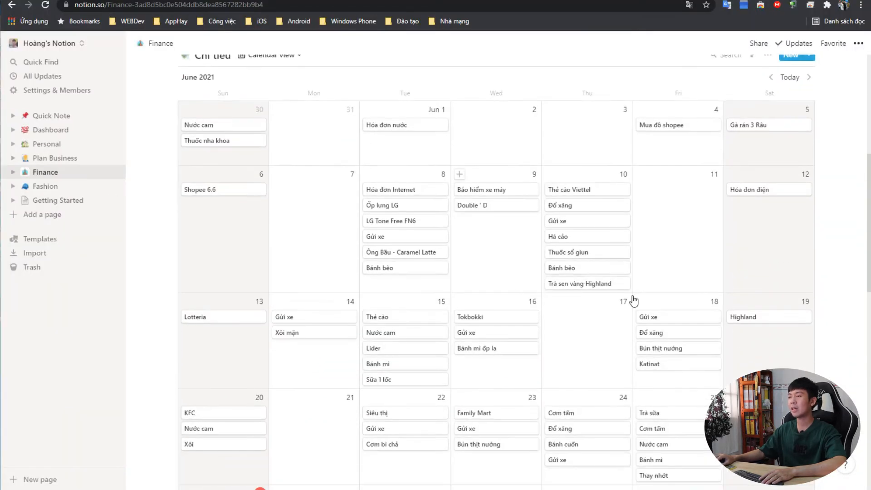
{"action": "scroll", "coordinate": [296, 143], "scroll_direction": "up", "scroll_amount": 2}
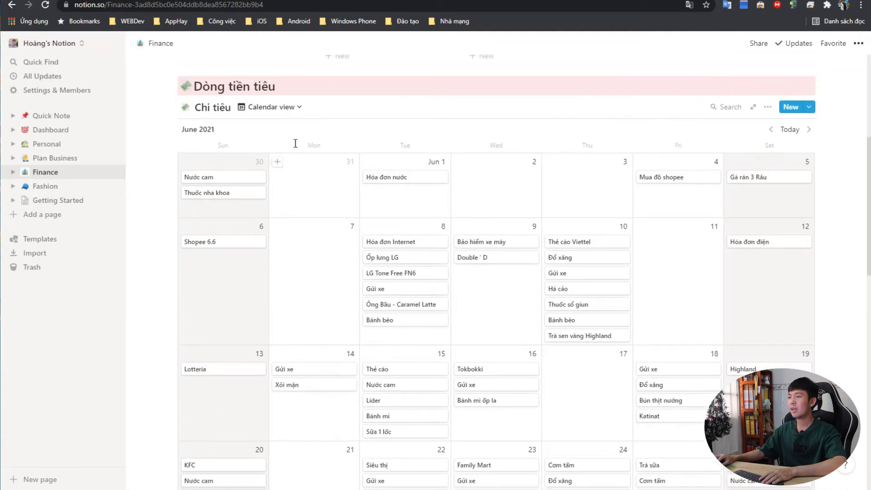
{"action": "left_click", "coordinate": [301, 107]}
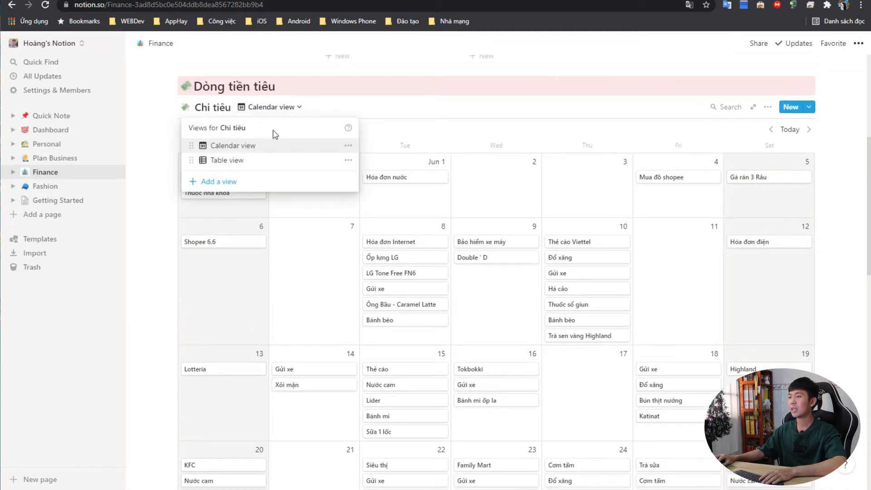
{"action": "left_click", "coordinate": [237, 163]}
{"action": "scroll", "coordinate": [504, 292], "scroll_direction": "down", "scroll_amount": 3}
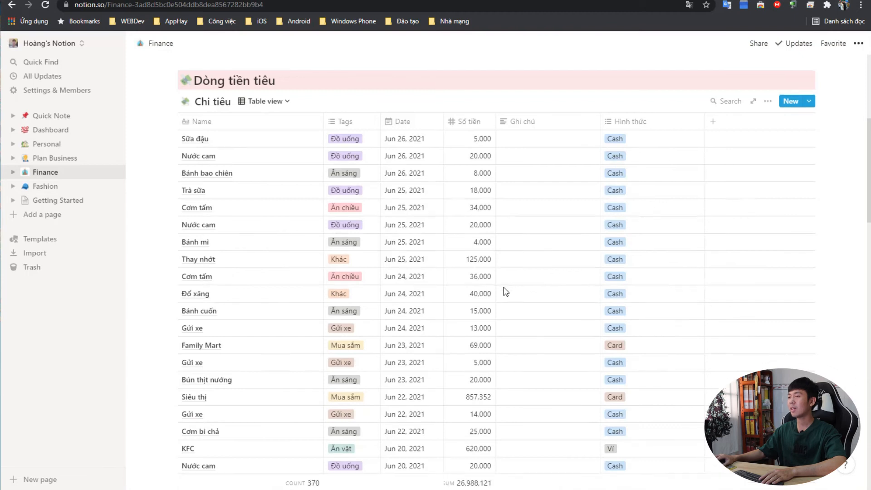
{"action": "scroll", "coordinate": [571, 287], "scroll_direction": "down", "scroll_amount": 20}
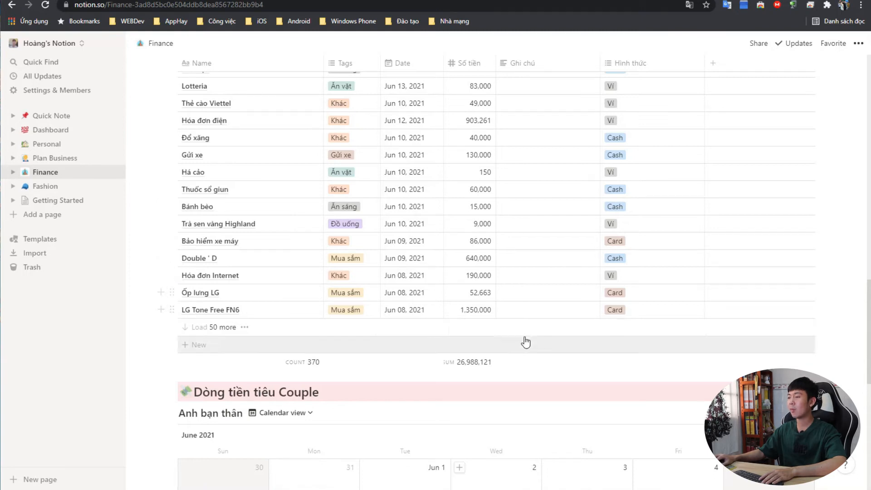
Step: Examine the Anh bạn thân calendar under Dòng tiền tiêu Couple and return to the start of the Finance page
{"action": "scroll", "coordinate": [467, 366], "scroll_direction": "down", "scroll_amount": 7}
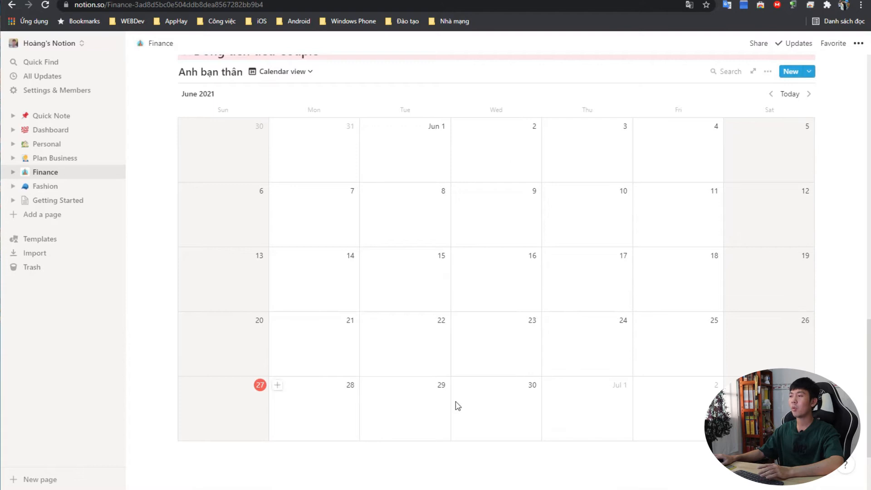
{"action": "scroll", "coordinate": [513, 355], "scroll_direction": "down", "scroll_amount": 1}
{"action": "scroll", "coordinate": [499, 357], "scroll_direction": "up", "scroll_amount": 1}
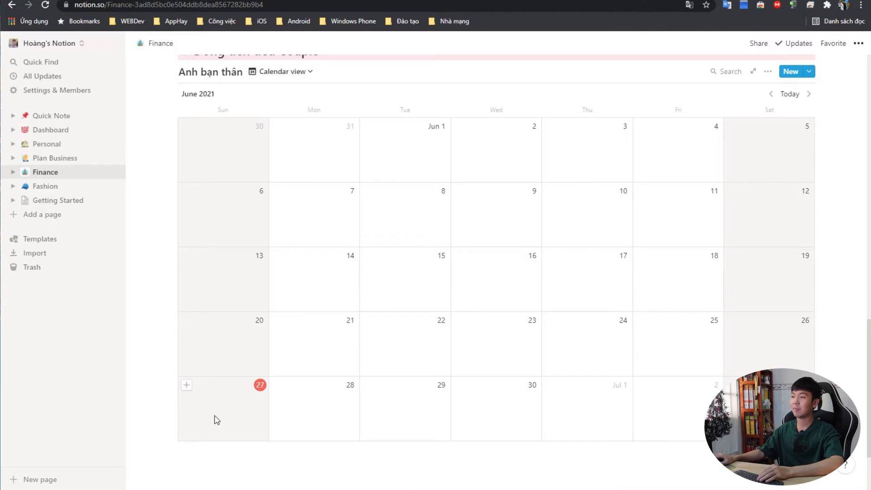
{"action": "scroll", "coordinate": [444, 341], "scroll_direction": "up", "scroll_amount": 10}
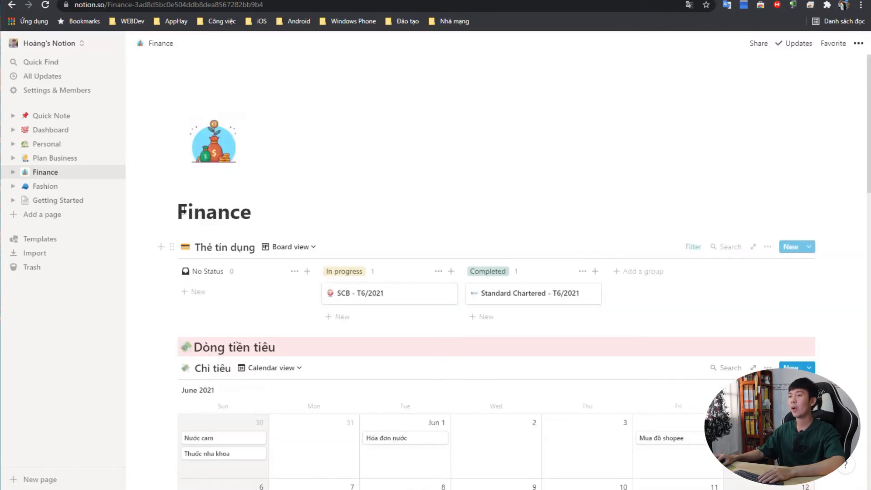
Step: Open the Plan Business page and review the Training, Báo cáo and Viết tài liệu tables in the Now section
{"action": "left_click", "coordinate": [56, 158]}
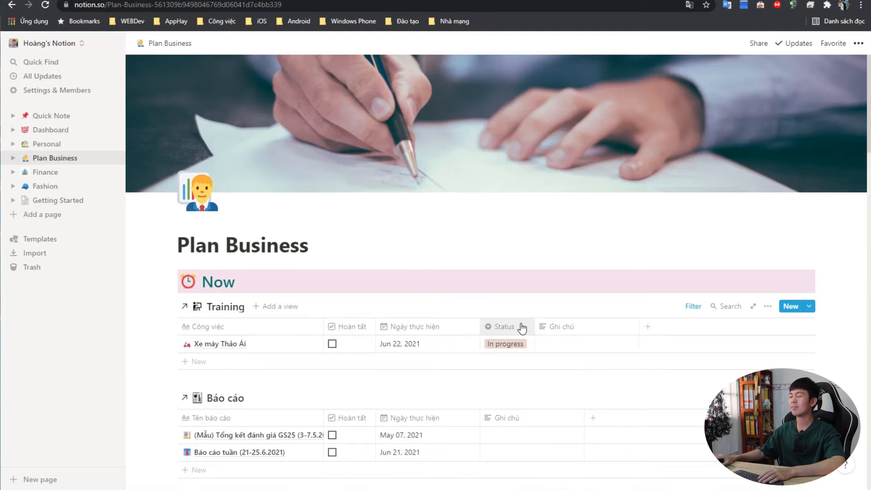
{"action": "scroll", "coordinate": [558, 373], "scroll_direction": "down", "scroll_amount": 1}
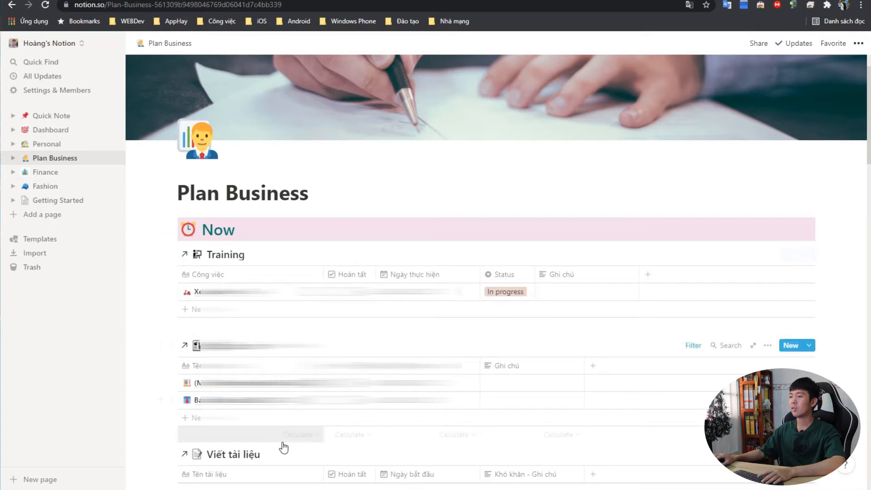
{"action": "scroll", "coordinate": [454, 255], "scroll_direction": "down", "scroll_amount": 2}
{"action": "scroll", "coordinate": [182, 176], "scroll_direction": "down", "scroll_amount": 2}
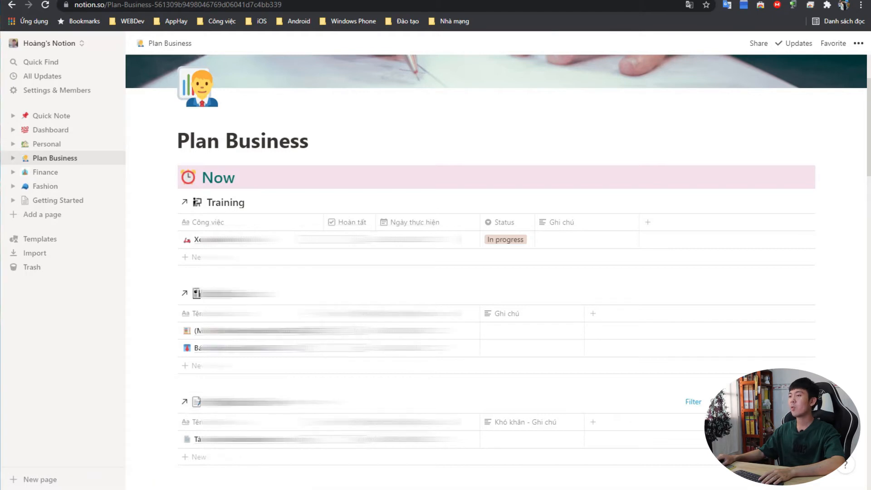
{"action": "scroll", "coordinate": [279, 187], "scroll_direction": "down", "scroll_amount": 1}
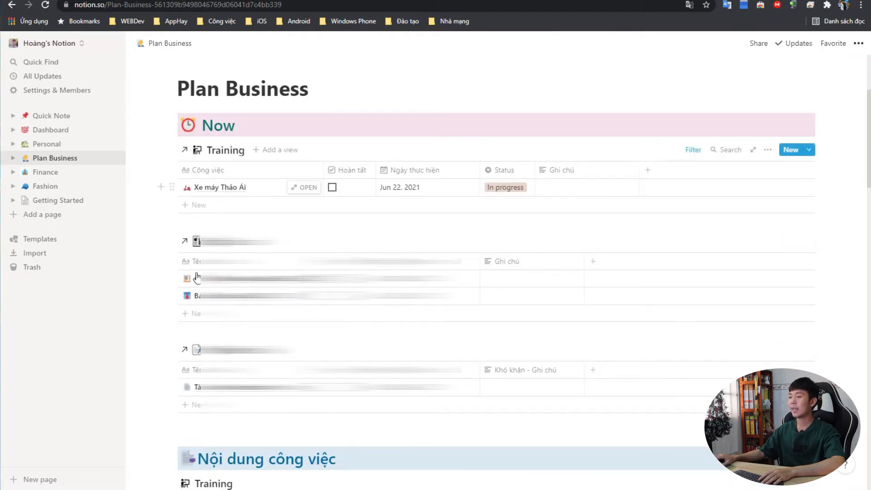
Step: Examine the Training table under Nội dung công việc and the Viết tài liệu and Báo cáo tables below it
{"action": "scroll", "coordinate": [408, 384], "scroll_direction": "down", "scroll_amount": 6}
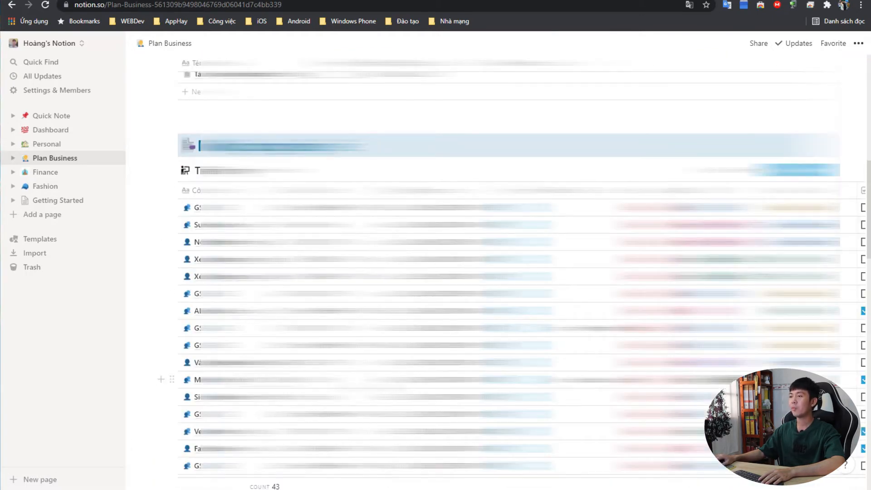
{"action": "scroll", "coordinate": [273, 380], "scroll_direction": "down", "scroll_amount": 10}
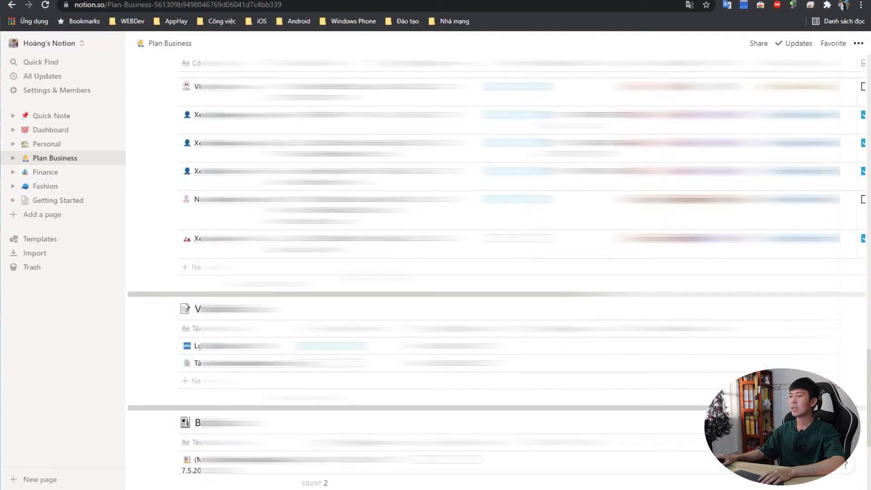
{"action": "scroll", "coordinate": [499, 272], "scroll_direction": "up", "scroll_amount": 10}
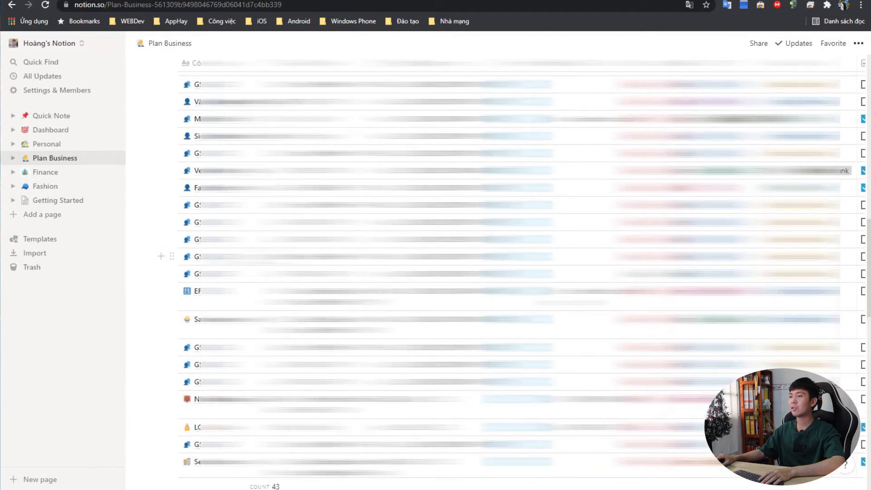
{"action": "scroll", "coordinate": [182, 170], "scroll_direction": "up", "scroll_amount": 1}
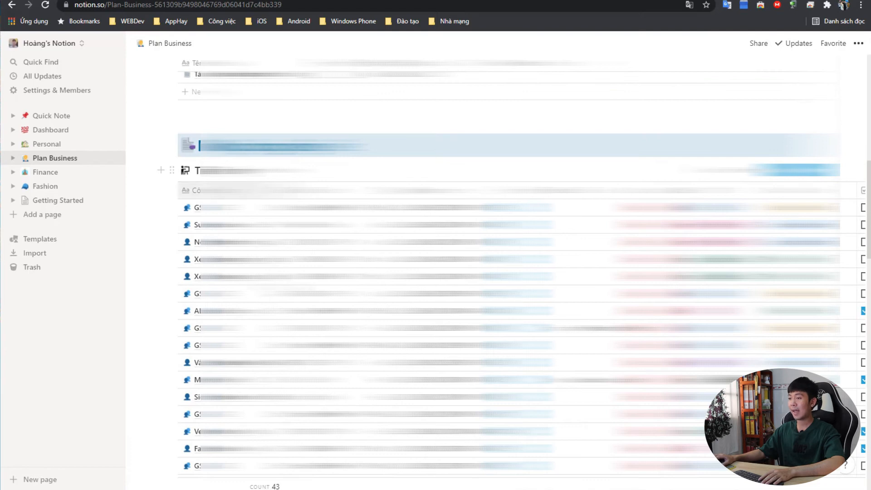
{"action": "scroll", "coordinate": [183, 170], "scroll_direction": "down", "scroll_amount": 10}
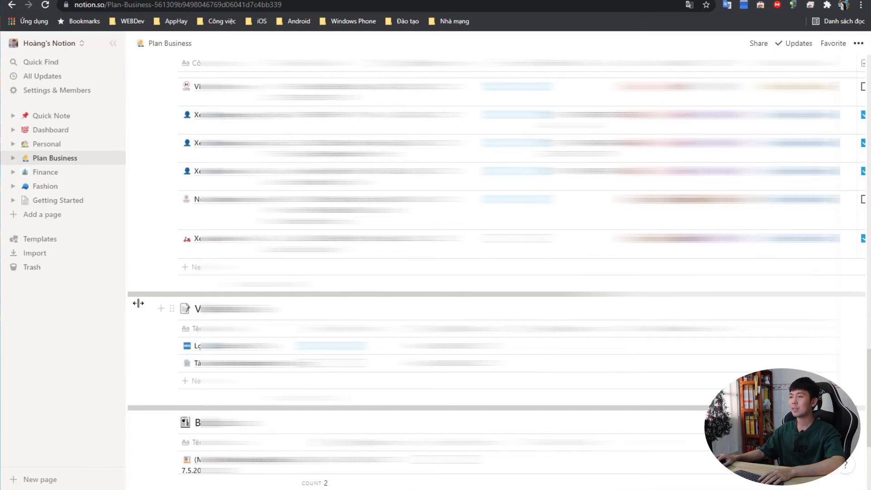
Step: Add an empty row to the Training table, open it as a page to review its properties and close it
{"action": "left_click", "coordinate": [186, 272]}
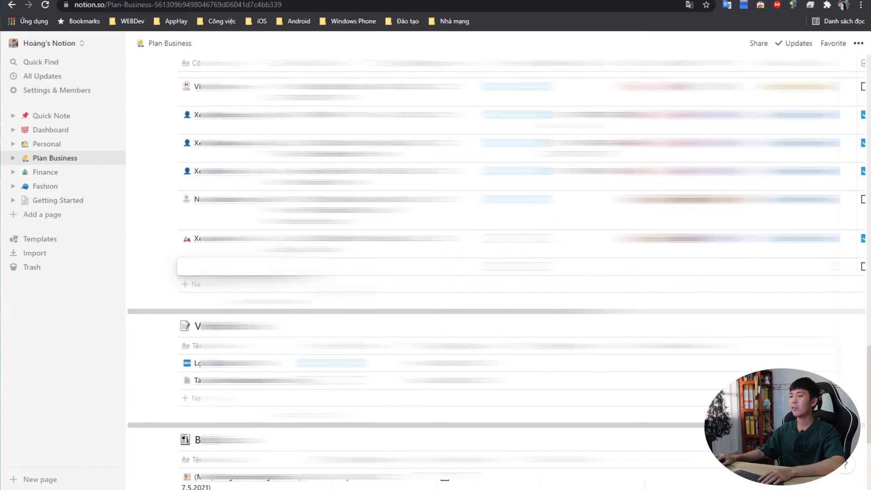
{"action": "left_click", "coordinate": [266, 285]}
{"action": "left_click", "coordinate": [265, 267]}
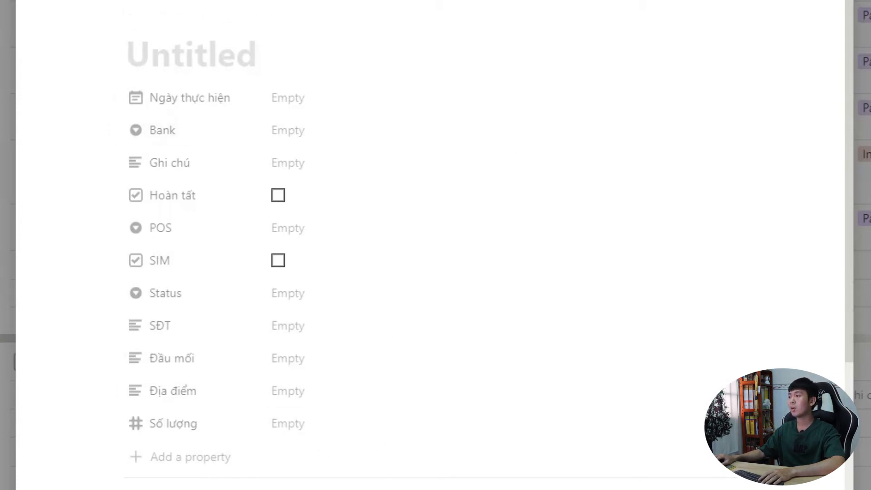
{"action": "scroll", "coordinate": [453, 341], "scroll_direction": "down", "scroll_amount": 4}
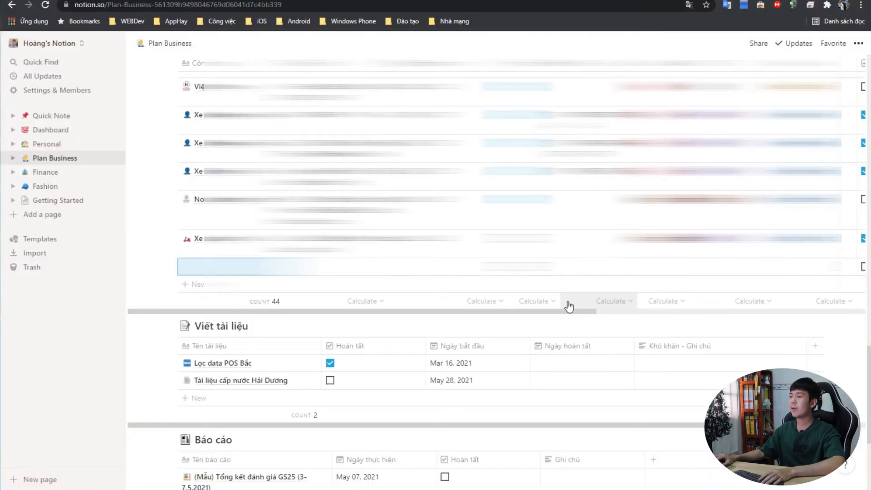
Step: Review an existing training entry's properties and its Checklist công việc cần làm, and expand the Điểm đặc biệt toggle
{"action": "scroll", "coordinate": [570, 305], "scroll_direction": "down", "scroll_amount": 3}
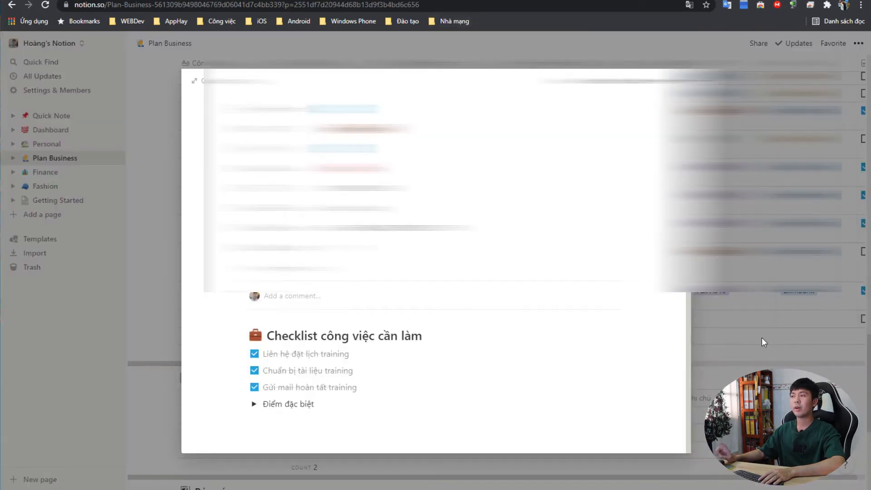
{"action": "left_click", "coordinate": [762, 338]}
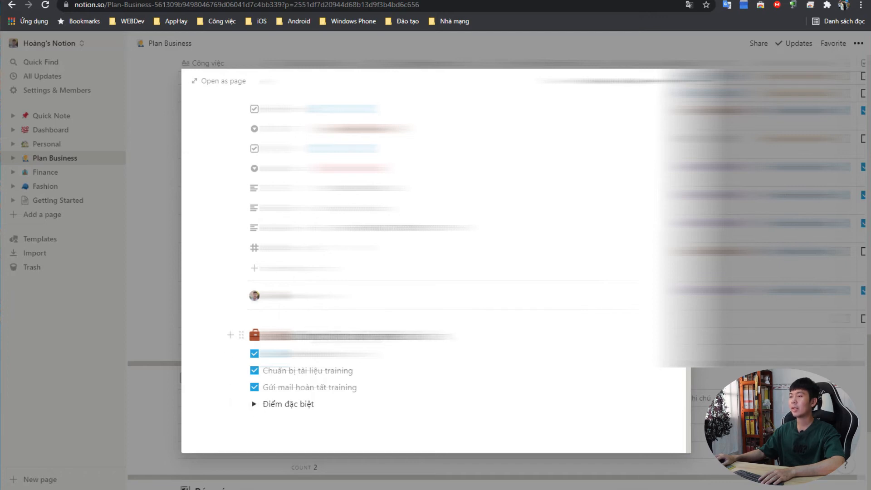
{"action": "scroll", "coordinate": [436, 227], "scroll_direction": "up", "scroll_amount": 4}
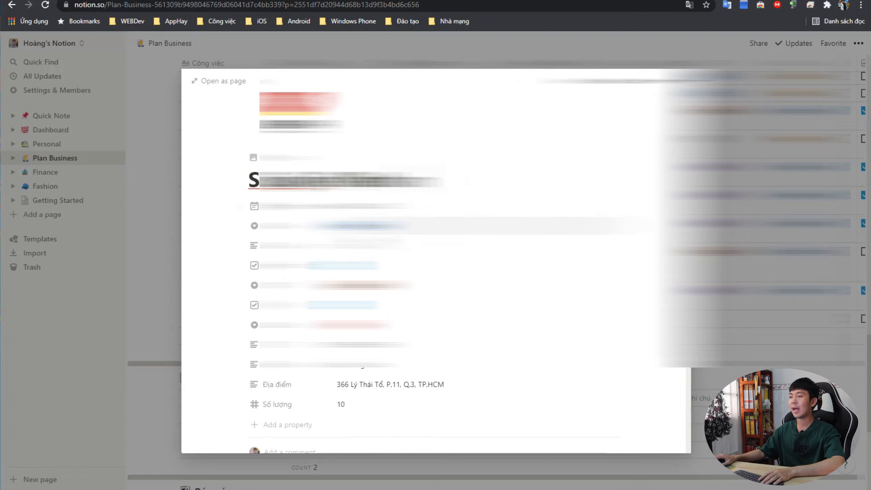
{"action": "scroll", "coordinate": [436, 227], "scroll_direction": "down", "scroll_amount": 5}
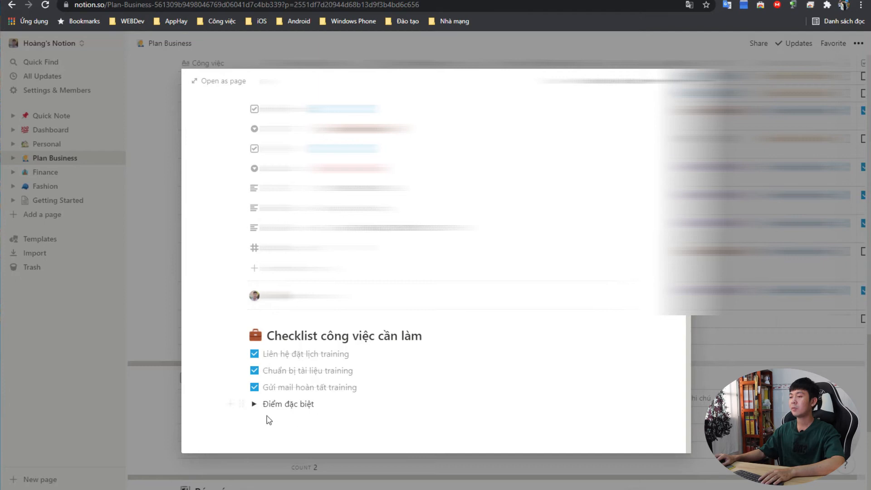
{"action": "left_click", "coordinate": [254, 404]}
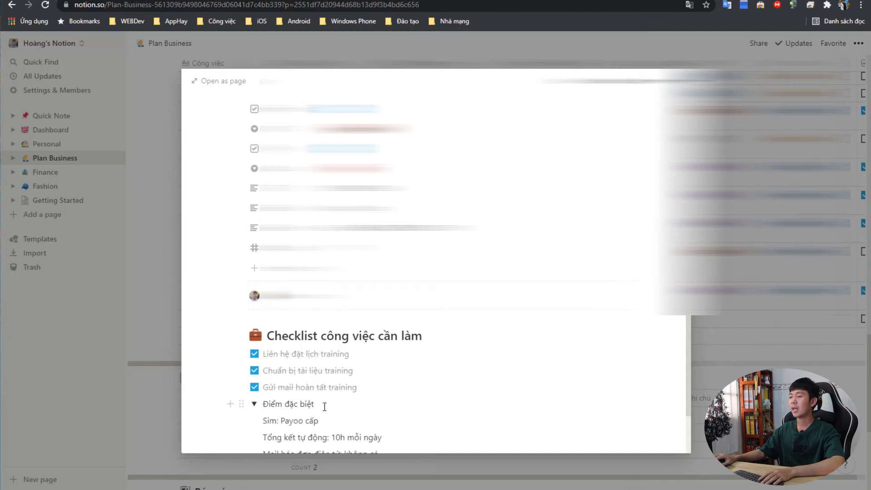
Step: Read the Điểm đặc biệt notes in the training entry, collapse that toggle and return to the entry's properties
{"action": "scroll", "coordinate": [324, 406], "scroll_direction": "down", "scroll_amount": 1}
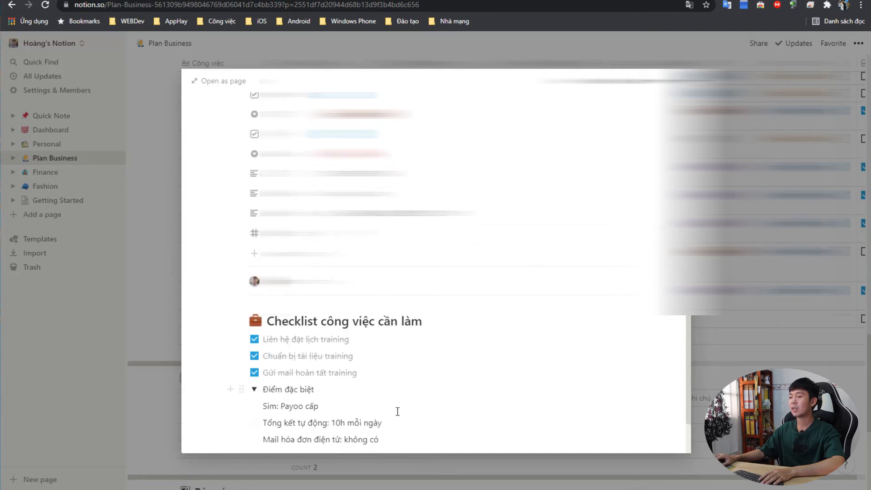
{"action": "left_click", "coordinate": [254, 391]}
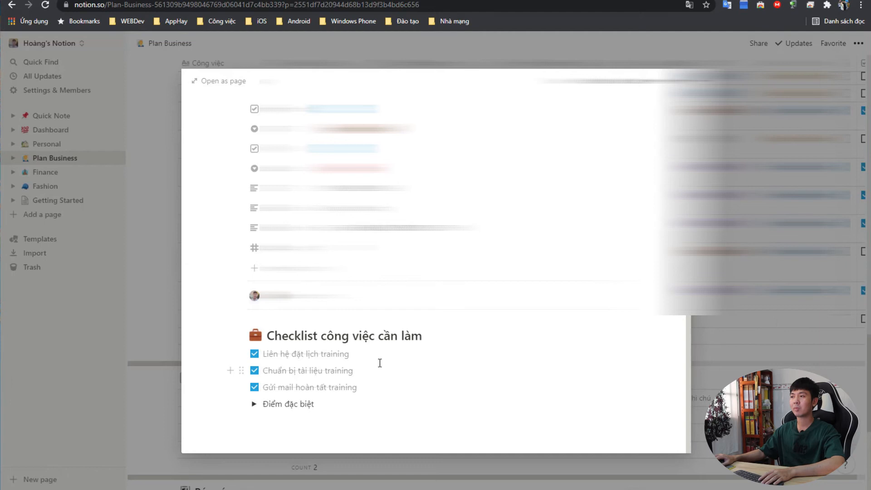
{"action": "scroll", "coordinate": [471, 331], "scroll_direction": "up", "scroll_amount": 3}
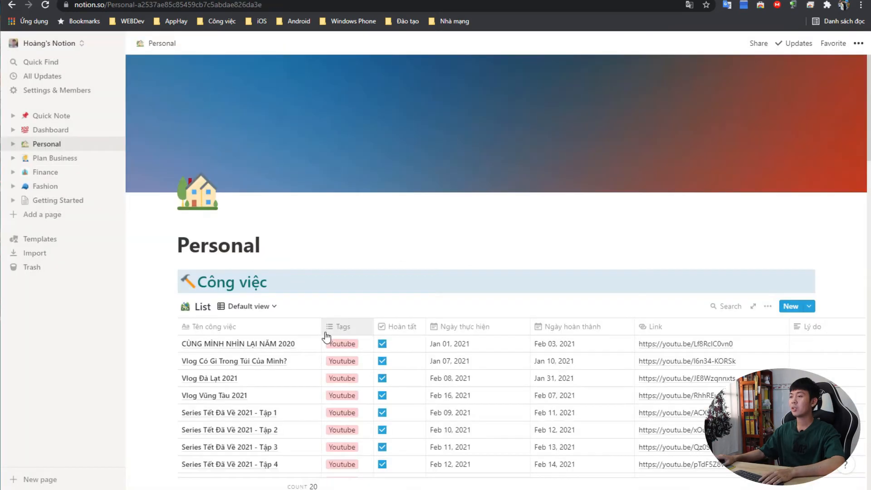
Step: Look over the Personal page from the Công việc table through Now, Soon and Task chưa hoàn tất to the Youtube gallery
{"action": "scroll", "coordinate": [326, 337], "scroll_direction": "down", "scroll_amount": 4}
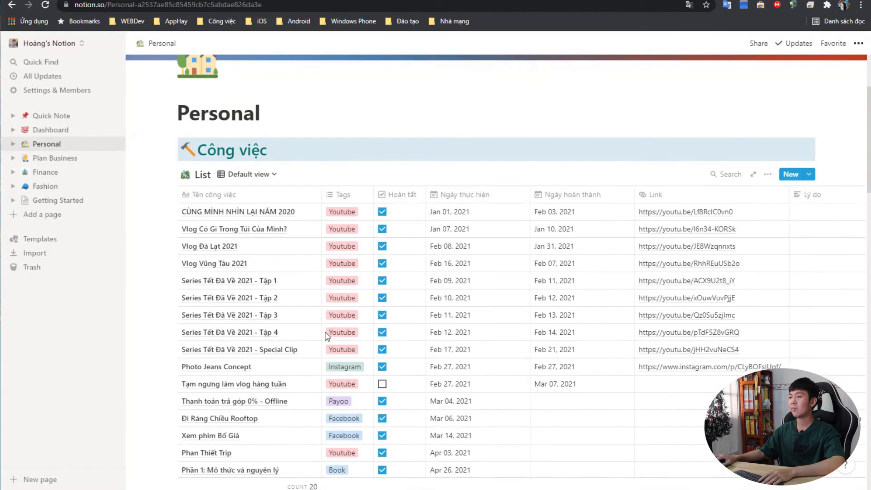
{"action": "scroll", "coordinate": [265, 302], "scroll_direction": "down", "scroll_amount": 8}
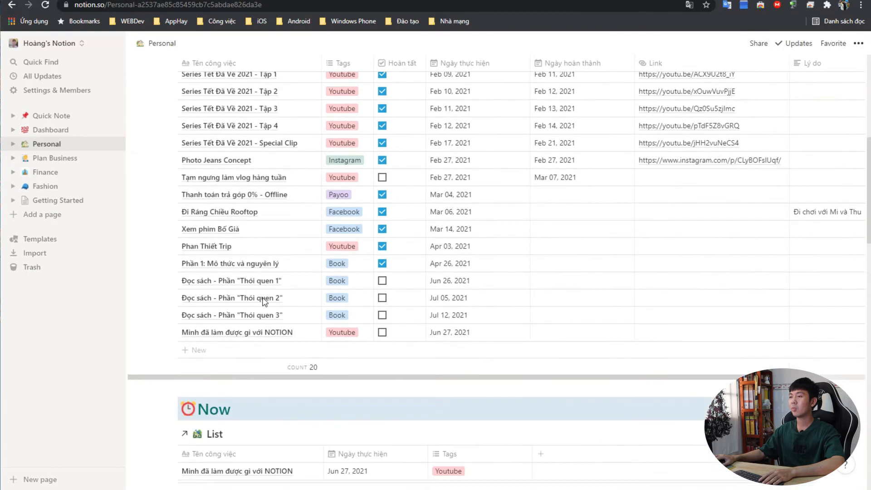
{"action": "scroll", "coordinate": [265, 302], "scroll_direction": "down", "scroll_amount": 5}
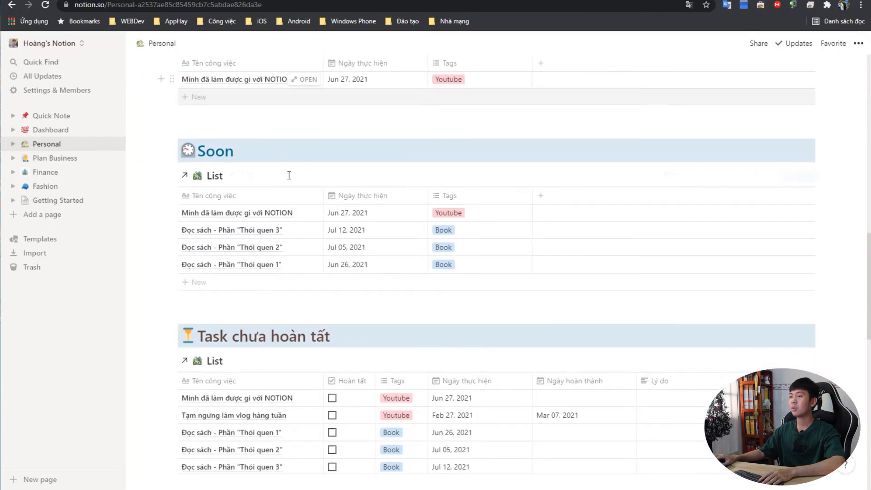
{"action": "scroll", "coordinate": [252, 230], "scroll_direction": "up", "scroll_amount": 3}
{"action": "scroll", "coordinate": [253, 230], "scroll_direction": "down", "scroll_amount": 8}
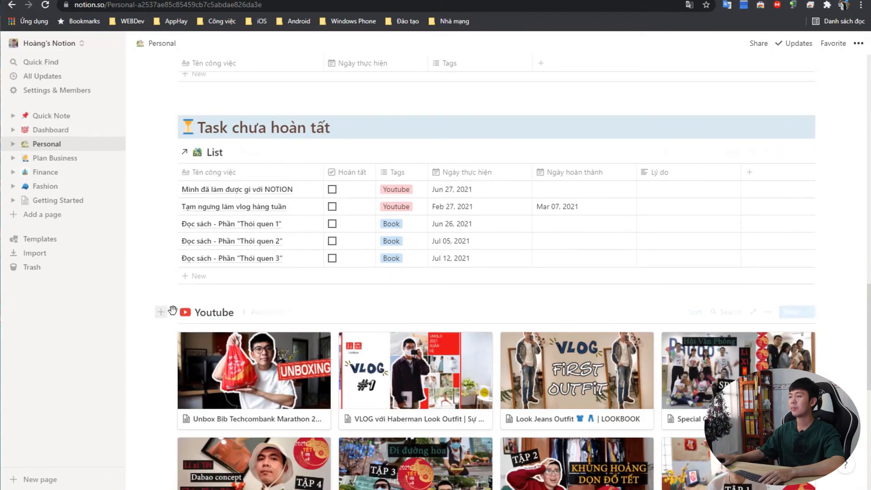
{"action": "scroll", "coordinate": [253, 327], "scroll_direction": "down", "scroll_amount": 1}
{"action": "scroll", "coordinate": [287, 313], "scroll_direction": "up", "scroll_amount": 15}
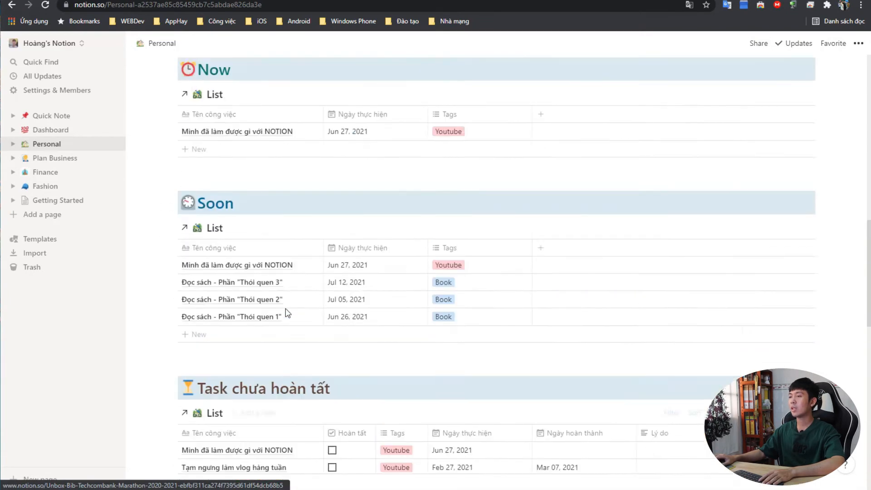
Step: Examine the tasks in the Công việc list with their tags, completion checkboxes, dates and links
{"action": "scroll", "coordinate": [287, 313], "scroll_direction": "up", "scroll_amount": 4}
{"action": "scroll", "coordinate": [266, 288], "scroll_direction": "down", "scroll_amount": 6}
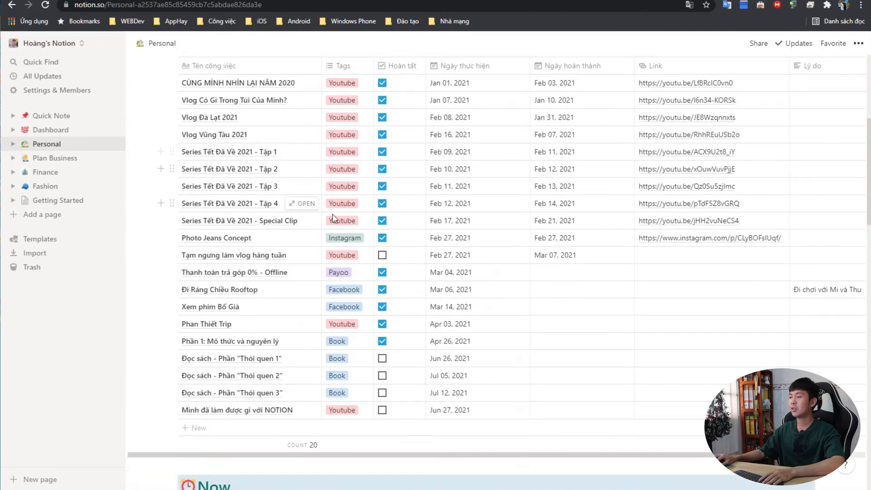
{"action": "scroll", "coordinate": [358, 169], "scroll_direction": "up", "scroll_amount": 1}
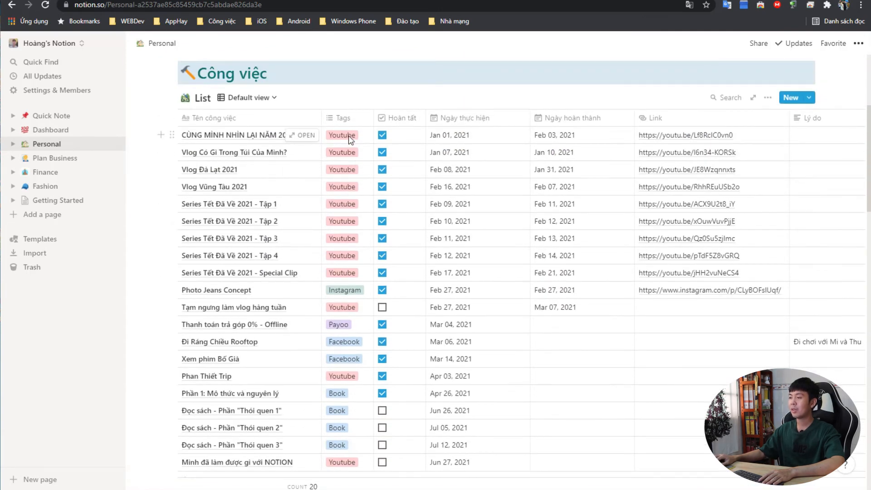
{"action": "scroll", "coordinate": [551, 378], "scroll_direction": "down", "scroll_amount": 2}
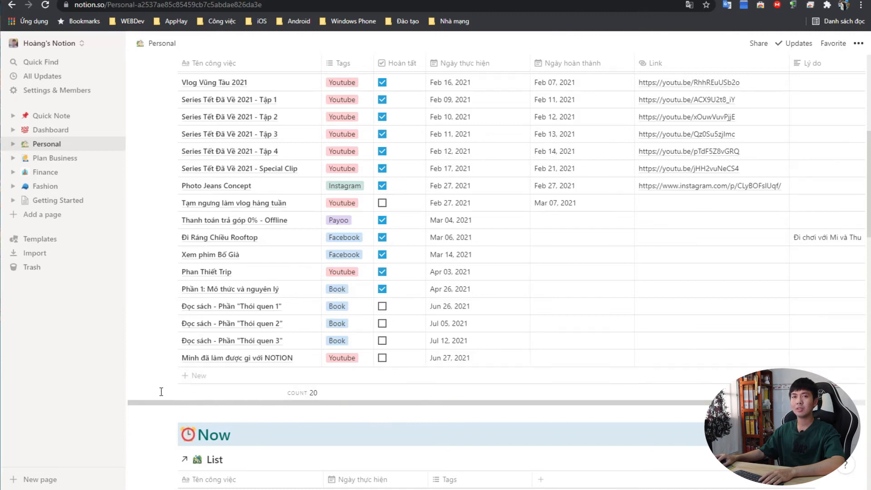
Step: Open the "Mình đã làm được gì với NOTION" task, review its properties and available Tags options, and close it without changes
{"action": "left_click", "coordinate": [312, 361]}
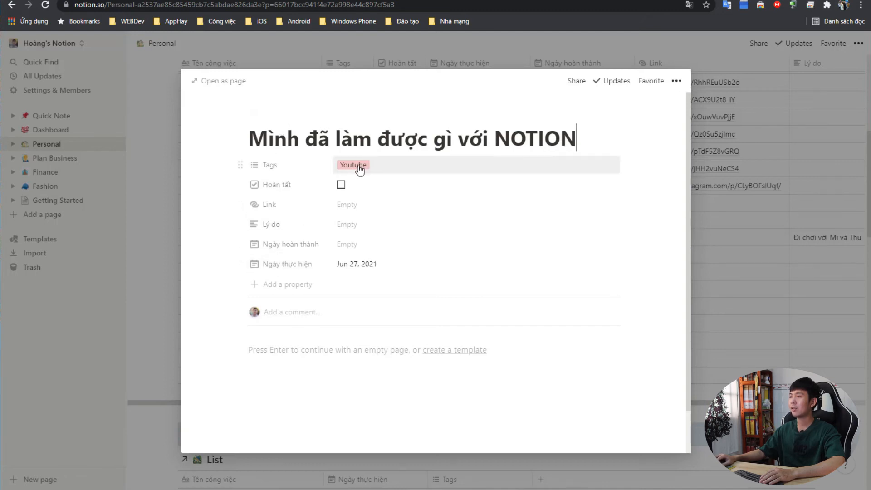
{"action": "left_click", "coordinate": [398, 172]}
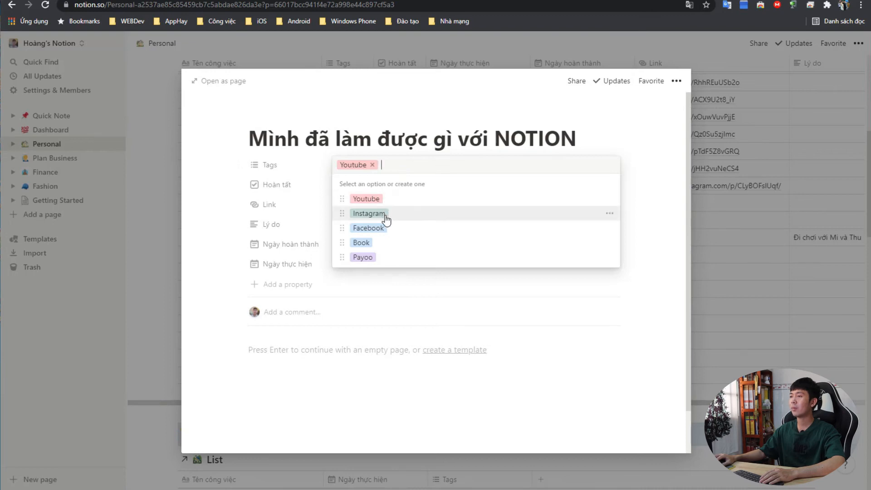
{"action": "left_click", "coordinate": [585, 309]}
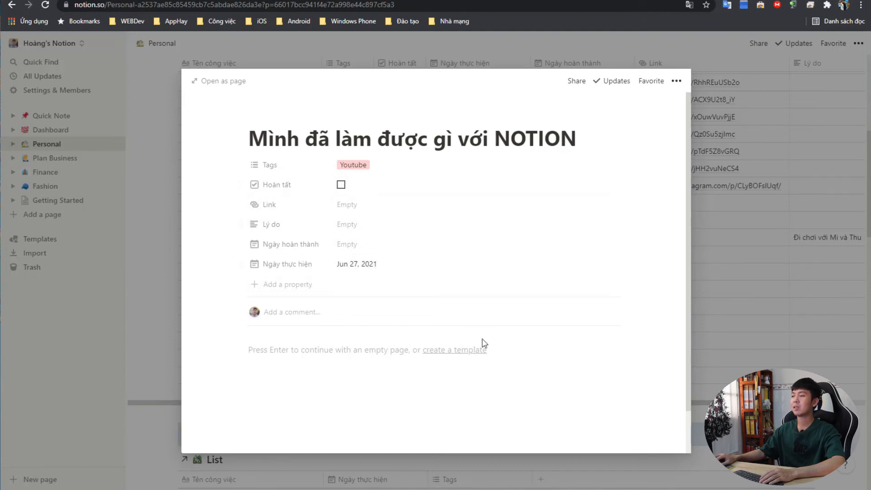
{"action": "left_click", "coordinate": [751, 347]}
Step: Review the Now, Soon and Task chưa hoàn tất lists and the Youtube gallery on the Personal page
{"action": "scroll", "coordinate": [681, 356], "scroll_direction": "down", "scroll_amount": 5}
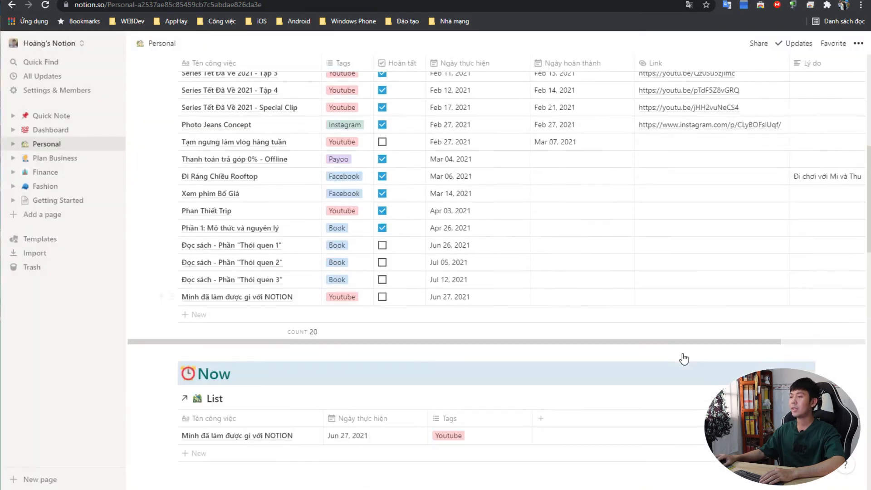
{"action": "scroll", "coordinate": [402, 244], "scroll_direction": "down", "scroll_amount": 1}
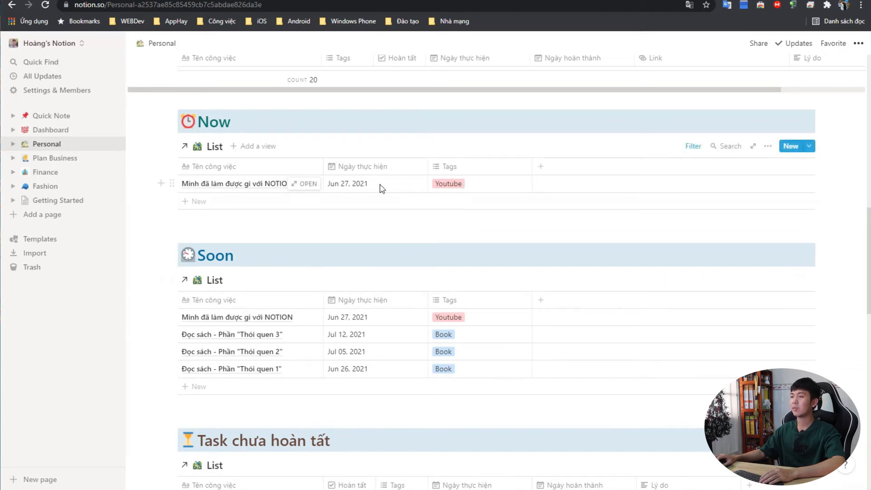
{"action": "scroll", "coordinate": [414, 182], "scroll_direction": "down", "scroll_amount": 2}
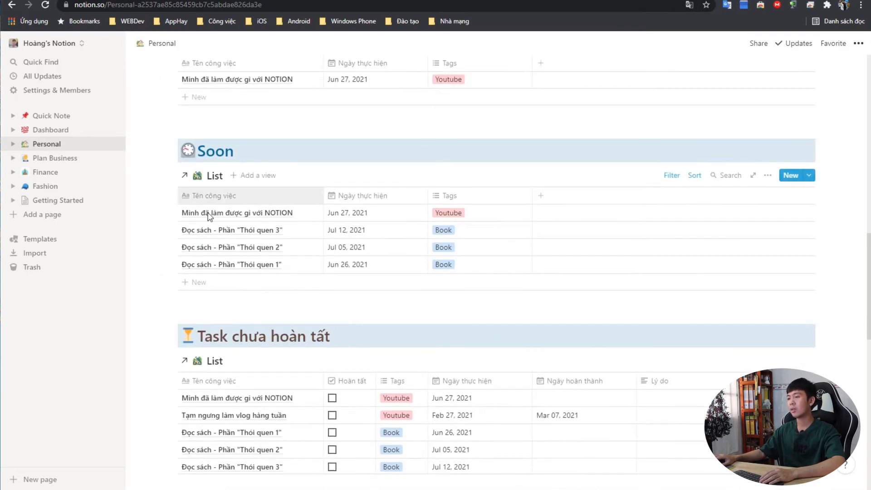
{"action": "scroll", "coordinate": [436, 221], "scroll_direction": "down", "scroll_amount": 3}
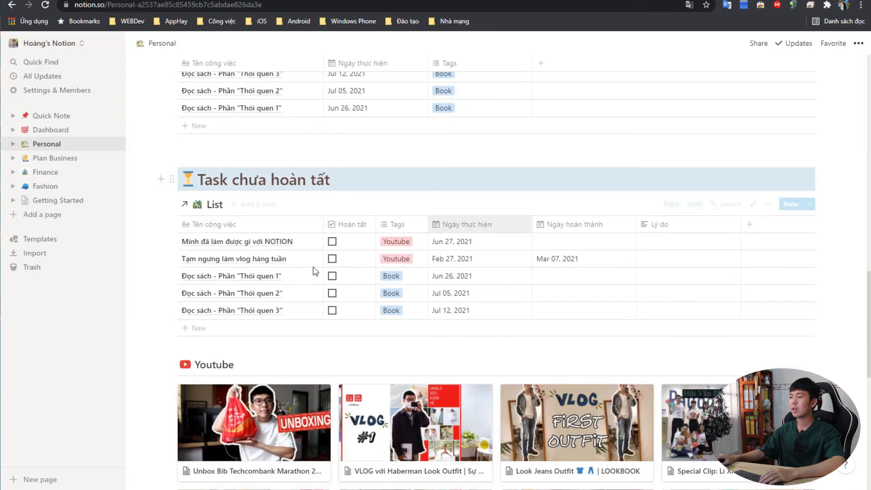
{"action": "scroll", "coordinate": [609, 161], "scroll_direction": "down", "scroll_amount": 5}
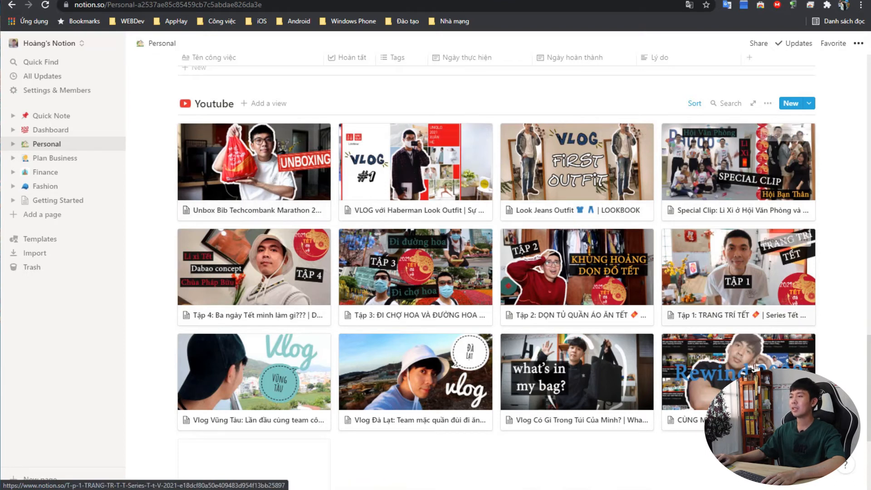
Step: Open the "Unbox Bib Techcombank Marathon 2020 - 2021" card in the Youtube gallery, review its properties and thumbnail image, and close it
{"action": "left_click", "coordinate": [292, 187]}
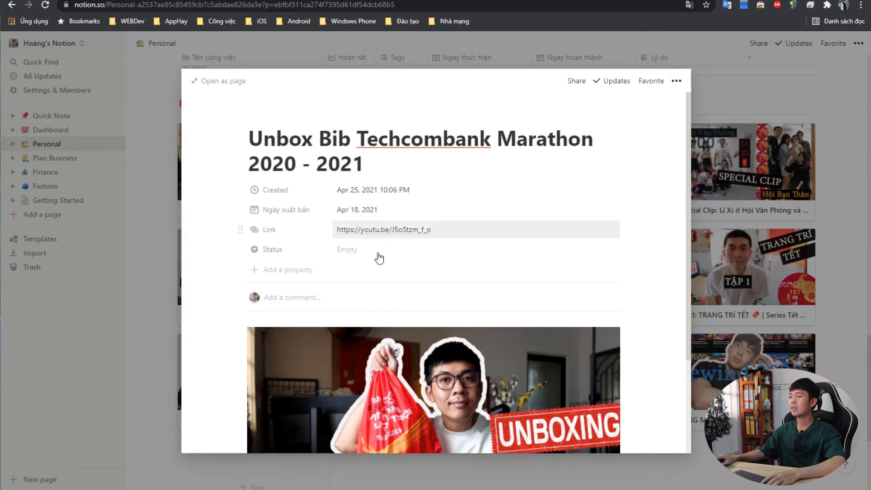
{"action": "scroll", "coordinate": [363, 205], "scroll_direction": "down", "scroll_amount": 2}
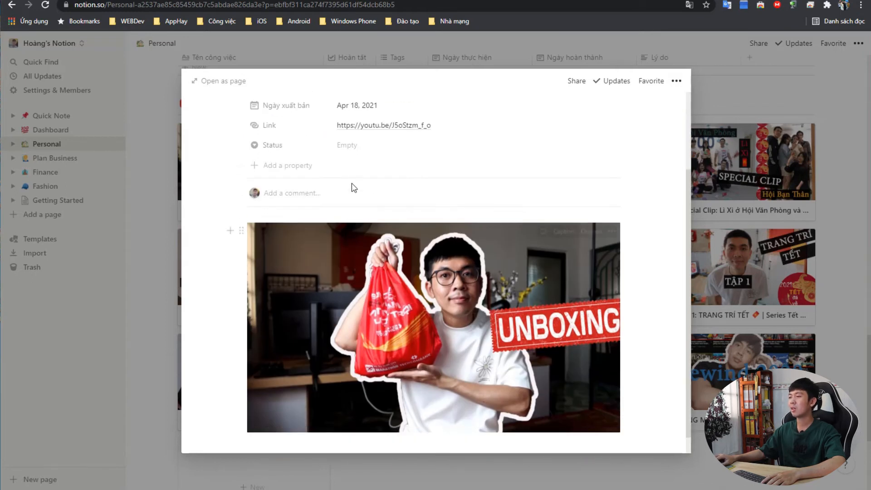
{"action": "scroll", "coordinate": [472, 256], "scroll_direction": "down", "scroll_amount": 1}
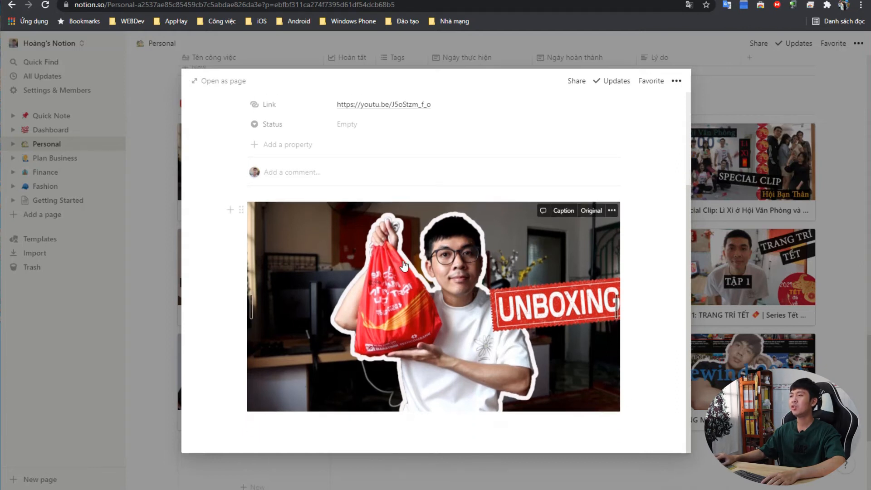
{"action": "scroll", "coordinate": [416, 247], "scroll_direction": "up", "scroll_amount": 3}
{"action": "scroll", "coordinate": [424, 250], "scroll_direction": "down", "scroll_amount": 3}
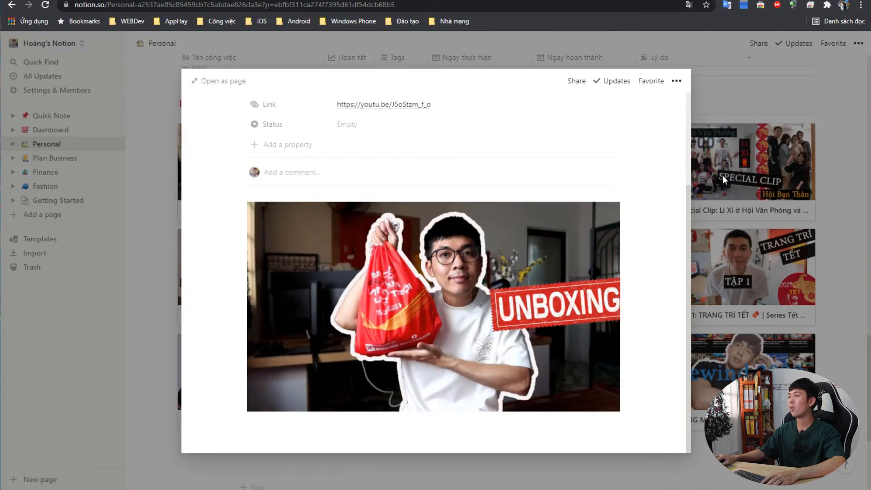
{"action": "left_click", "coordinate": [748, 108]}
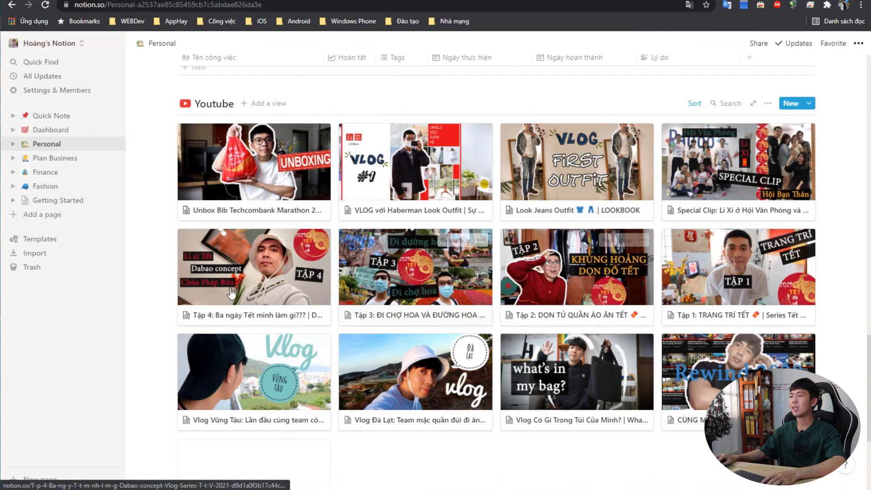
Step: Open the Dashboard page and look over its Business, Personal, Relax, Daily plan, Picture and Book sections
{"action": "scroll", "coordinate": [381, 326], "scroll_direction": "up", "scroll_amount": 15}
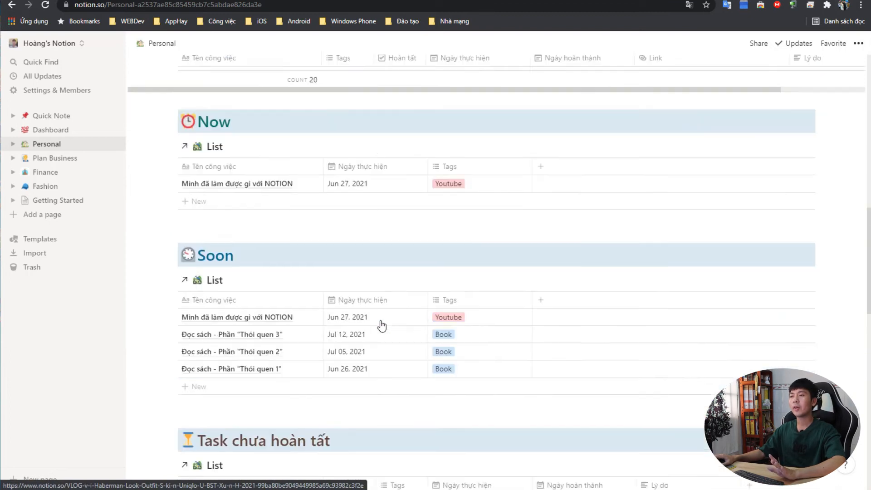
{"action": "scroll", "coordinate": [382, 321], "scroll_direction": "up", "scroll_amount": 10}
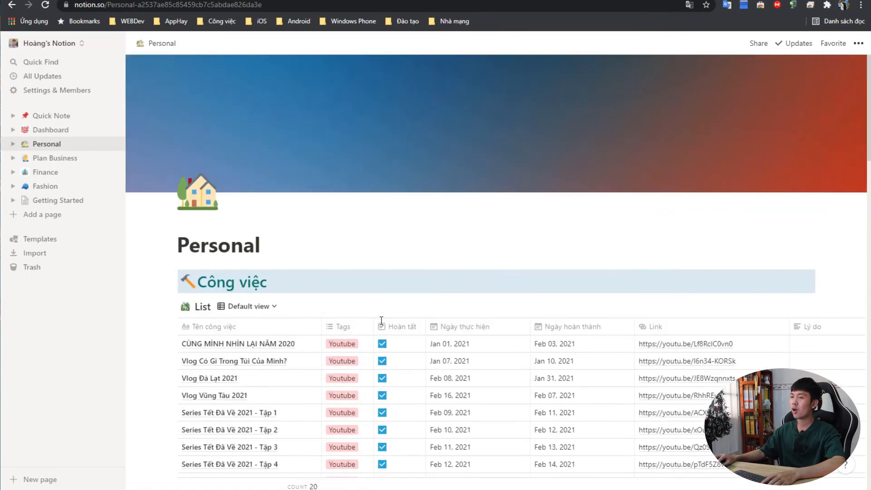
{"action": "left_click", "coordinate": [49, 131]}
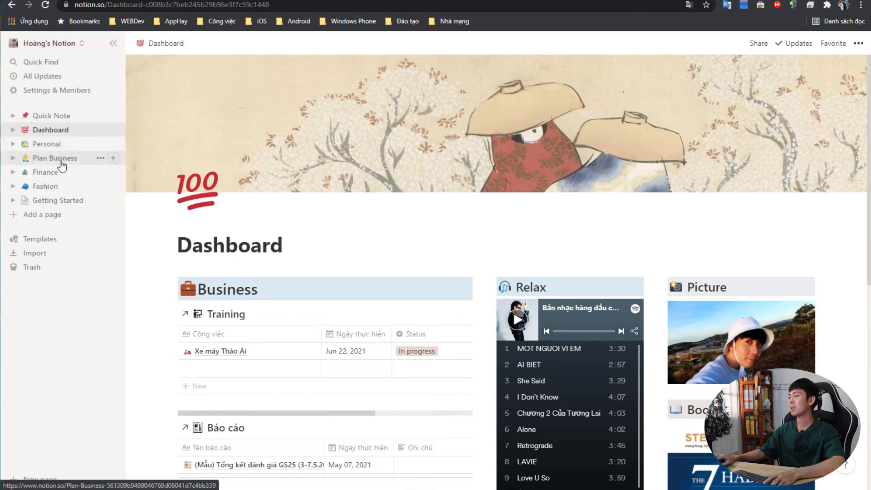
{"action": "scroll", "coordinate": [441, 296], "scroll_direction": "down", "scroll_amount": 3}
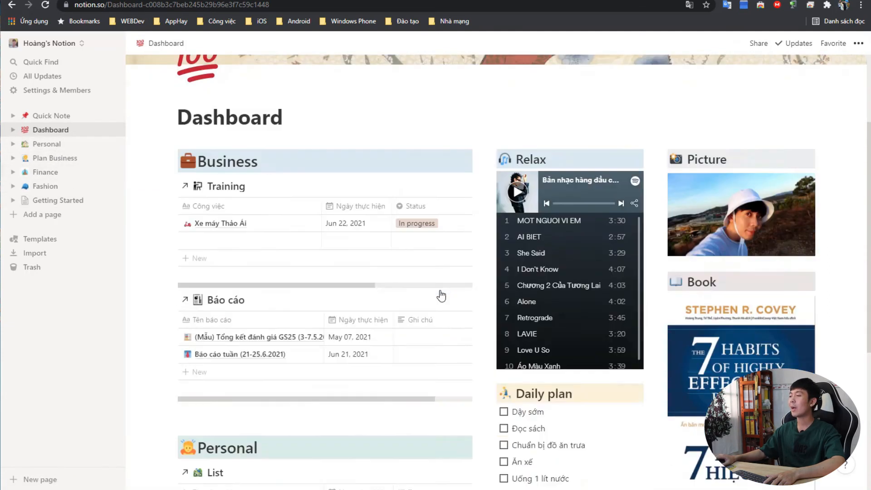
{"action": "scroll", "coordinate": [441, 296], "scroll_direction": "down", "scroll_amount": 2}
{"action": "scroll", "coordinate": [441, 296], "scroll_direction": "down", "scroll_amount": 4}
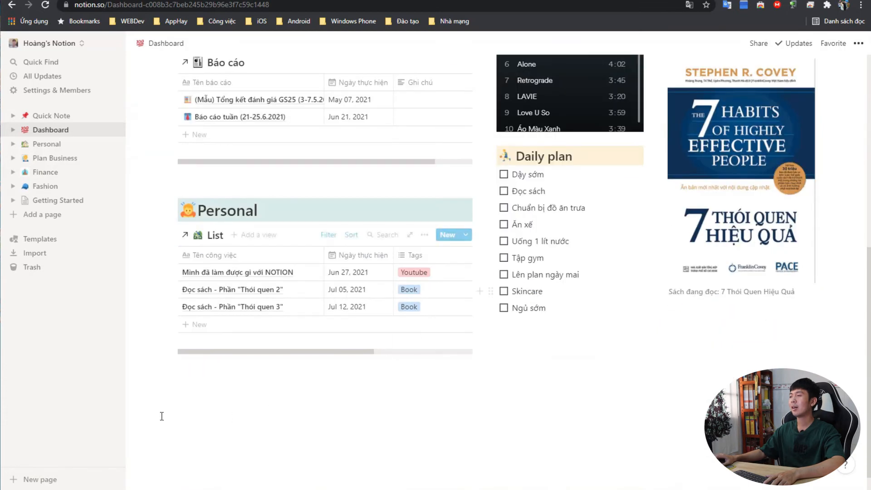
{"action": "scroll", "coordinate": [594, 372], "scroll_direction": "up", "scroll_amount": 1}
{"action": "scroll", "coordinate": [593, 372], "scroll_direction": "up", "scroll_amount": 10}
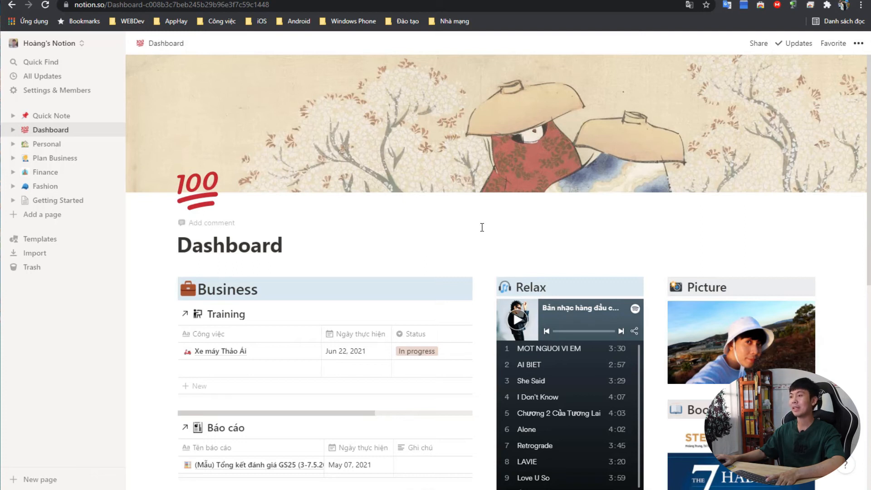
Step: Examine the Dashboard's Training, Báo cáo and personal List tables alongside the Daily plan checklist and the current book
{"action": "scroll", "coordinate": [476, 231], "scroll_direction": "down", "scroll_amount": 1}
{"action": "scroll", "coordinate": [454, 217], "scroll_direction": "up", "scroll_amount": 1}
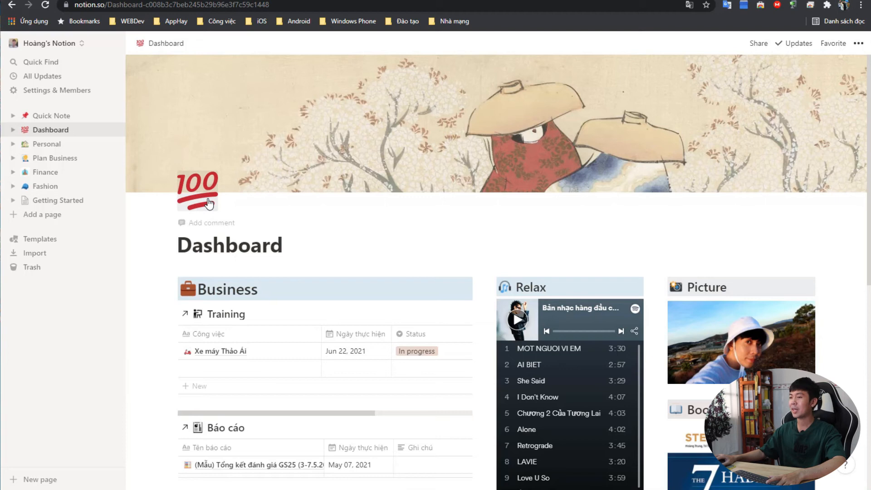
{"action": "scroll", "coordinate": [364, 229], "scroll_direction": "down", "scroll_amount": 2}
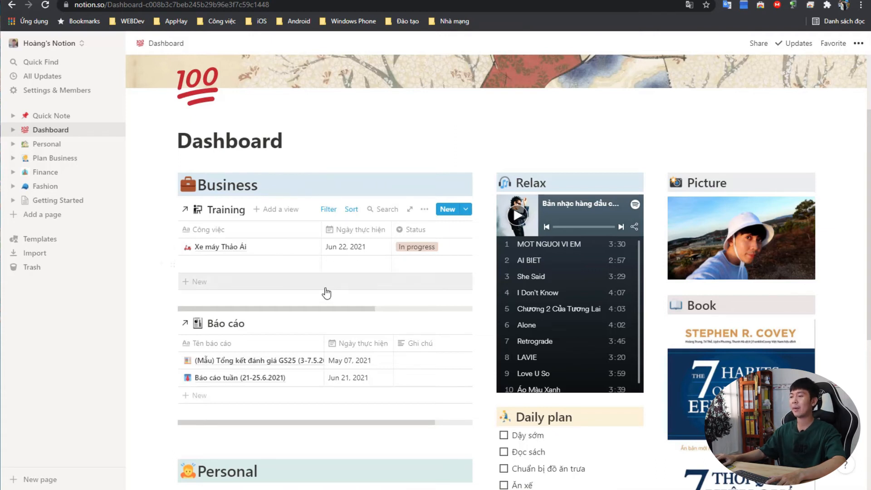
{"action": "scroll", "coordinate": [325, 291], "scroll_direction": "down", "scroll_amount": 6}
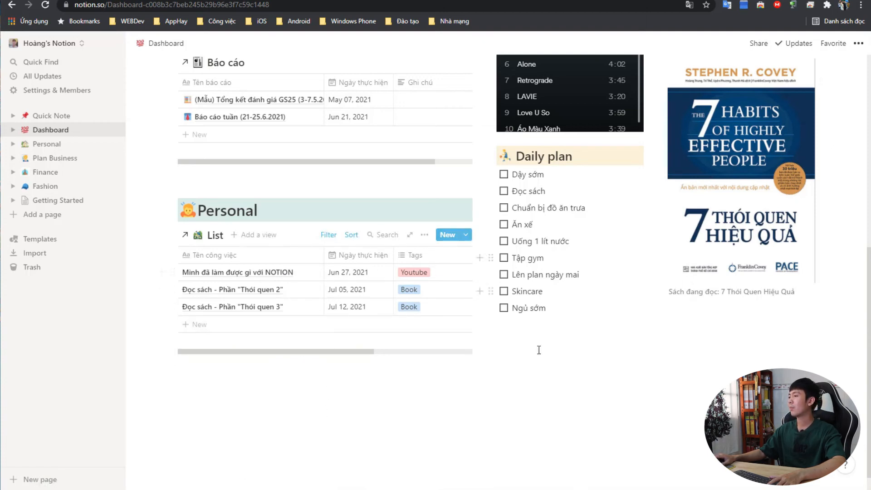
{"action": "scroll", "coordinate": [667, 329], "scroll_direction": "up", "scroll_amount": 6}
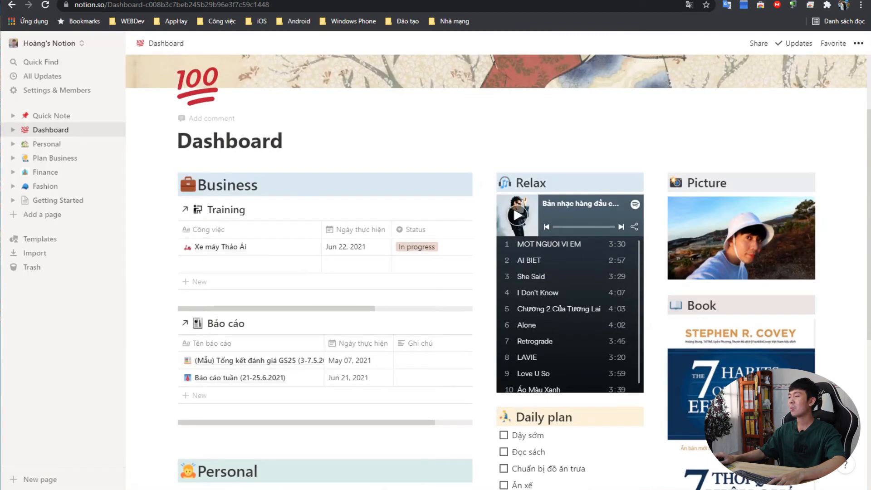
{"action": "scroll", "coordinate": [820, 309], "scroll_direction": "down", "scroll_amount": 5}
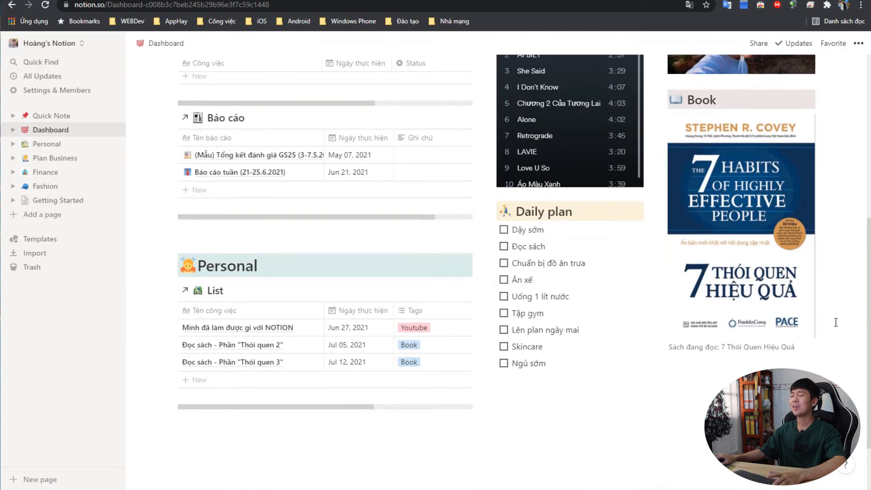
Step: Look over the Dashboard's Relax playlist, Picture, Book and Daily plan sections alongside its Business and Personal tables
{"action": "scroll", "coordinate": [831, 331], "scroll_direction": "up", "scroll_amount": 2}
{"action": "scroll", "coordinate": [836, 323], "scroll_direction": "up", "scroll_amount": 2}
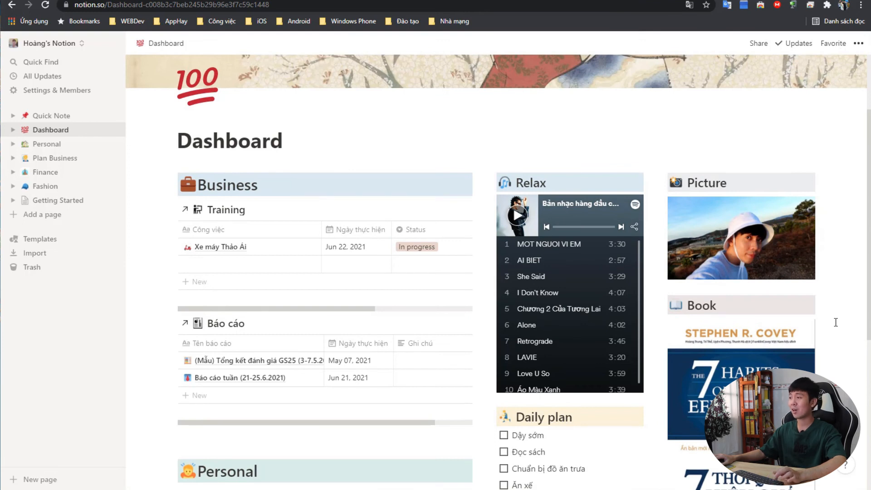
{"action": "scroll", "coordinate": [836, 322], "scroll_direction": "down", "scroll_amount": 1}
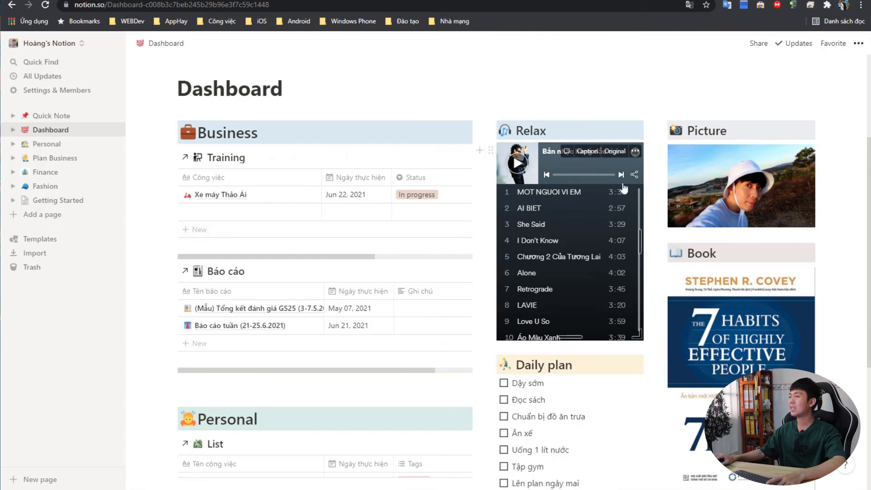
{"action": "scroll", "coordinate": [588, 255], "scroll_direction": "down", "scroll_amount": 1}
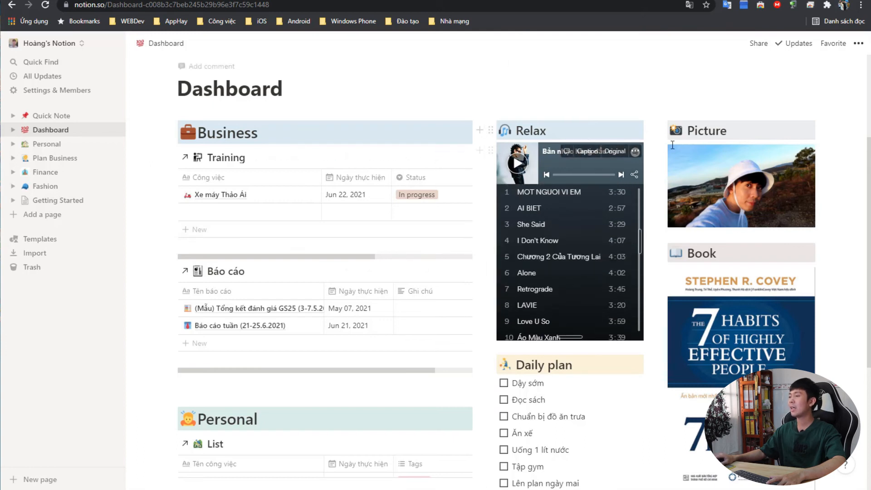
{"action": "scroll", "coordinate": [620, 201], "scroll_direction": "down", "scroll_amount": 5}
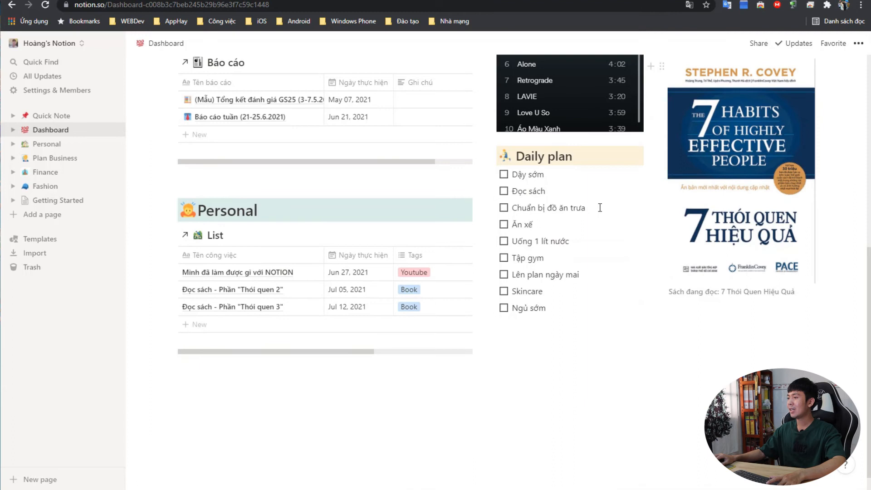
{"action": "scroll", "coordinate": [600, 208], "scroll_direction": "up", "scroll_amount": 2}
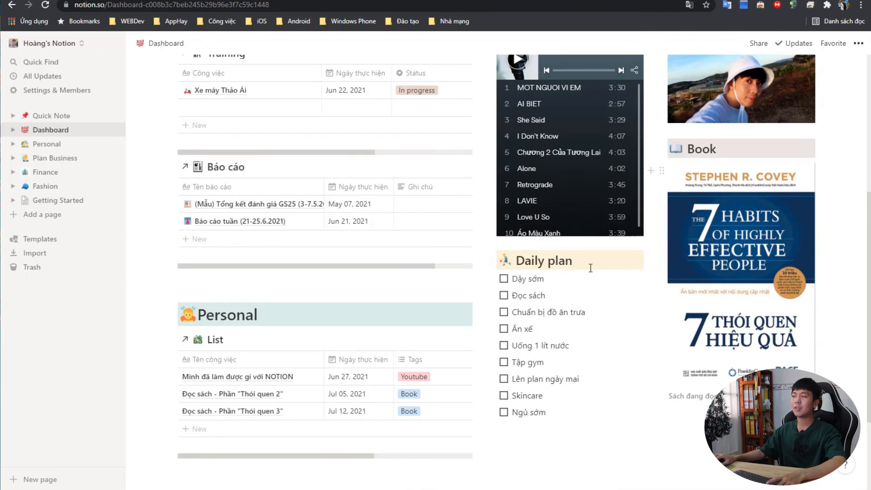
{"action": "scroll", "coordinate": [590, 268], "scroll_direction": "up", "scroll_amount": 5}
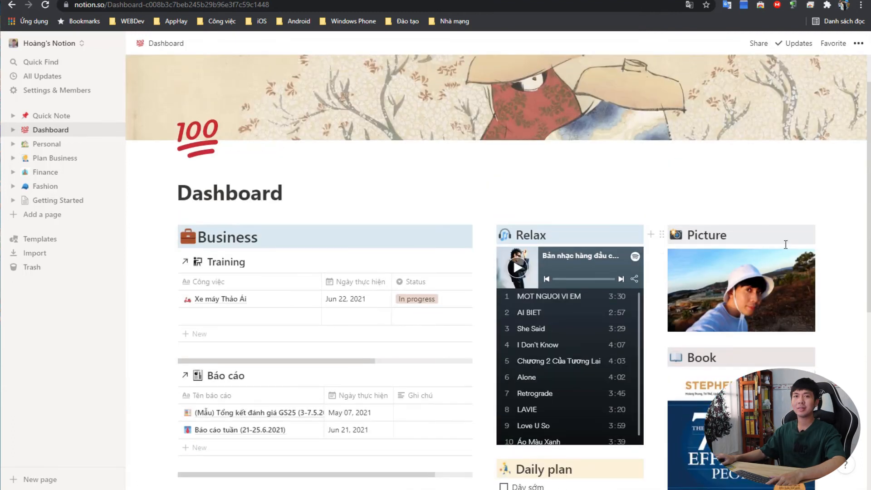
{"action": "scroll", "coordinate": [786, 244], "scroll_direction": "down", "scroll_amount": 2}
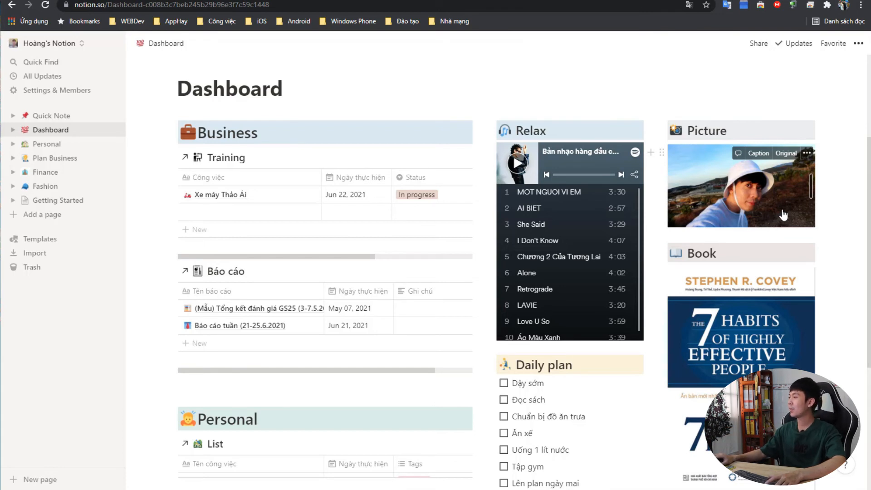
{"action": "scroll", "coordinate": [800, 232], "scroll_direction": "down", "scroll_amount": 3}
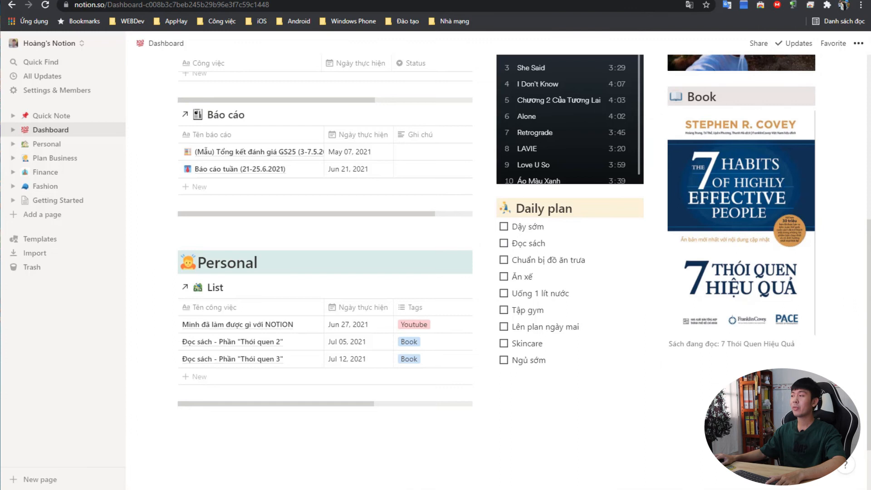
{"action": "scroll", "coordinate": [656, 313], "scroll_direction": "up", "scroll_amount": 6}
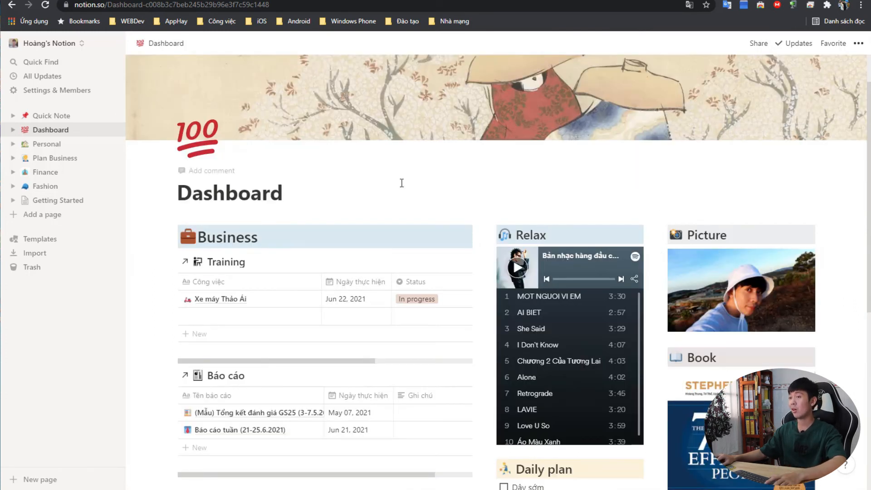
Step: On the Quick Note page, browse the available block types and add the line "Note công việc cần làm" below the outfit image
{"action": "left_click", "coordinate": [45, 116]}
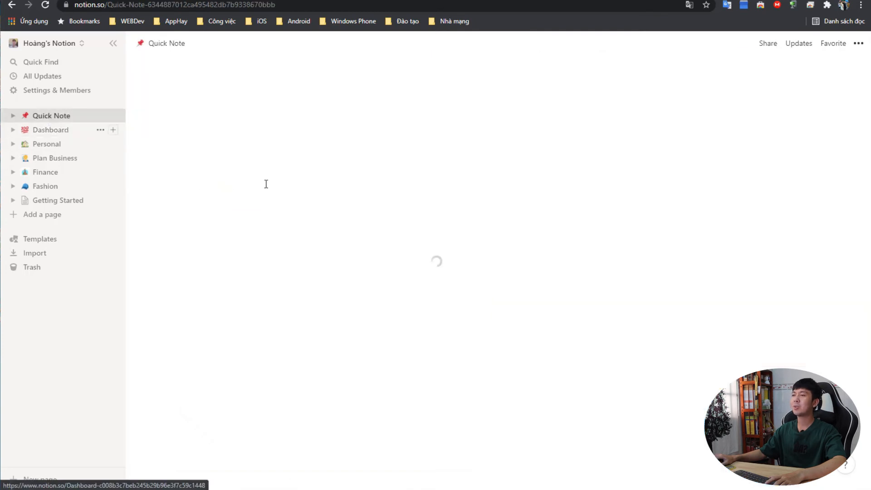
{"action": "scroll", "coordinate": [455, 280], "scroll_direction": "down", "scroll_amount": 2}
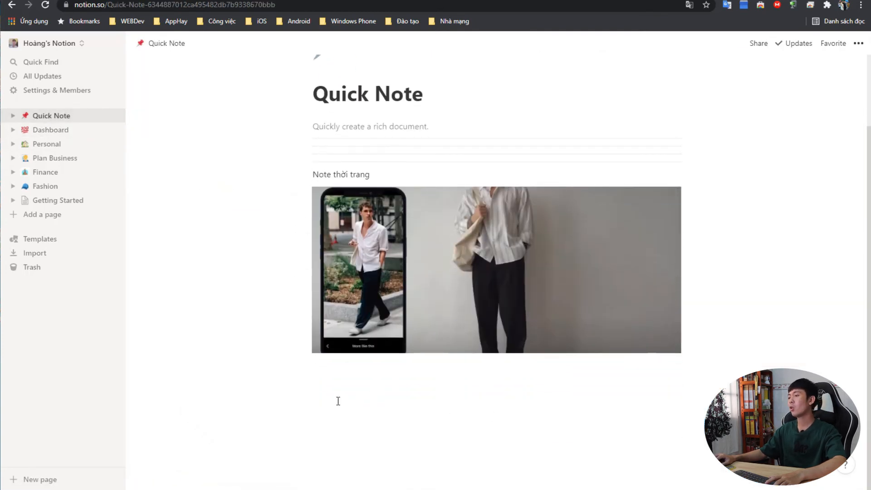
{"action": "left_click", "coordinate": [333, 374]}
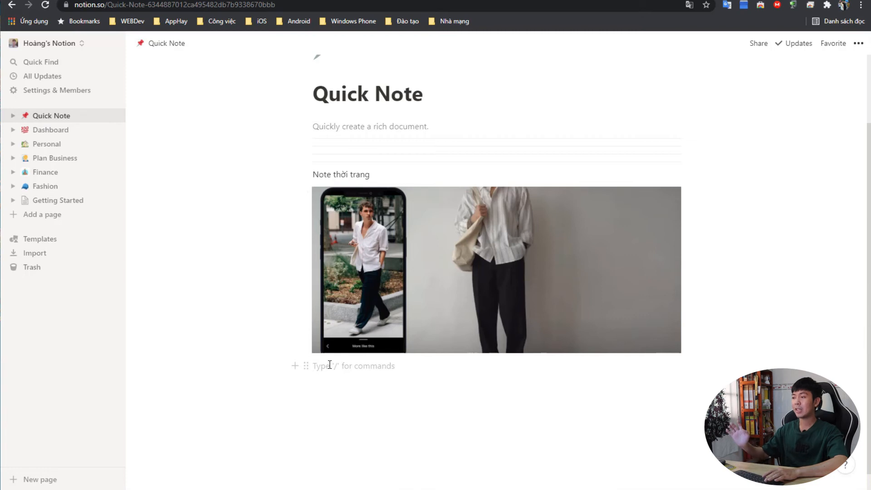
{"action": "type", "text": "/"}
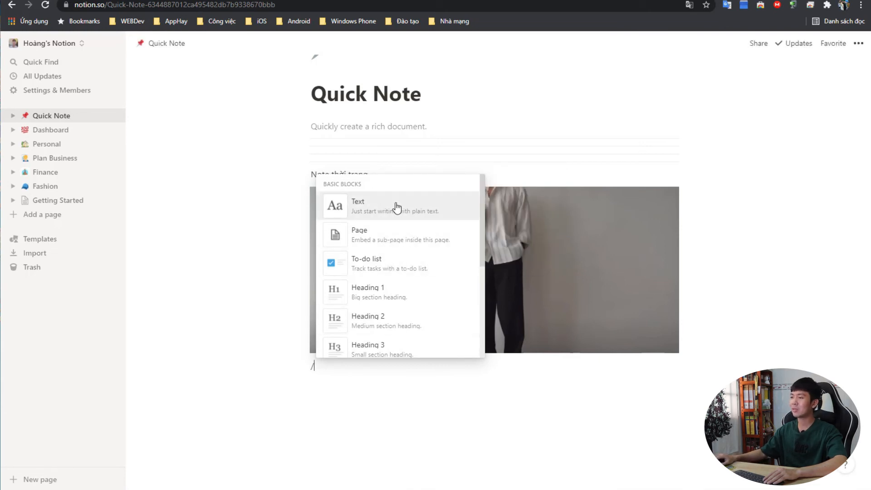
{"action": "scroll", "coordinate": [396, 258], "scroll_direction": "down", "scroll_amount": 1}
{"action": "scroll", "coordinate": [400, 246], "scroll_direction": "down", "scroll_amount": 2}
{"action": "scroll", "coordinate": [413, 300], "scroll_direction": "down", "scroll_amount": 5}
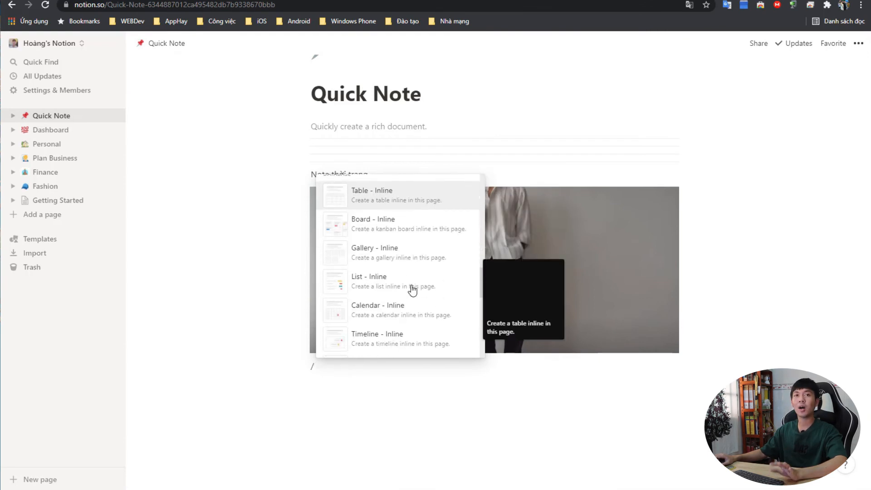
{"action": "scroll", "coordinate": [413, 290], "scroll_direction": "up", "scroll_amount": 8}
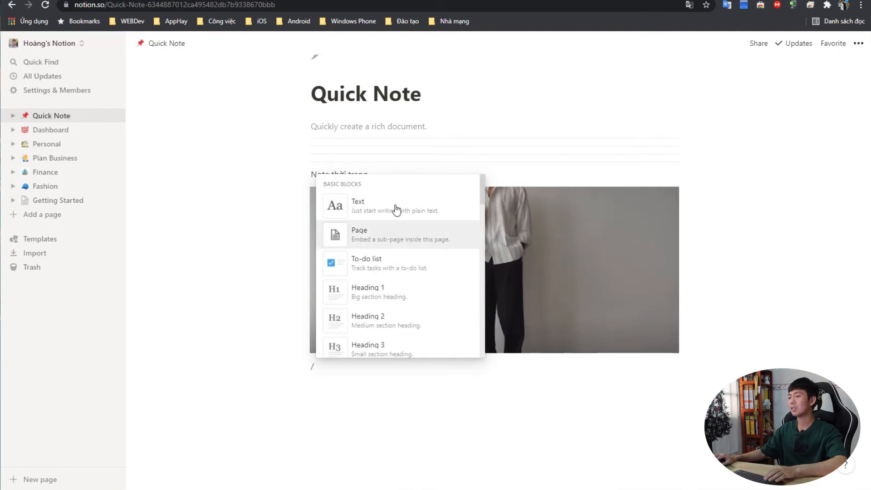
{"action": "key", "text": "BackSpace"}
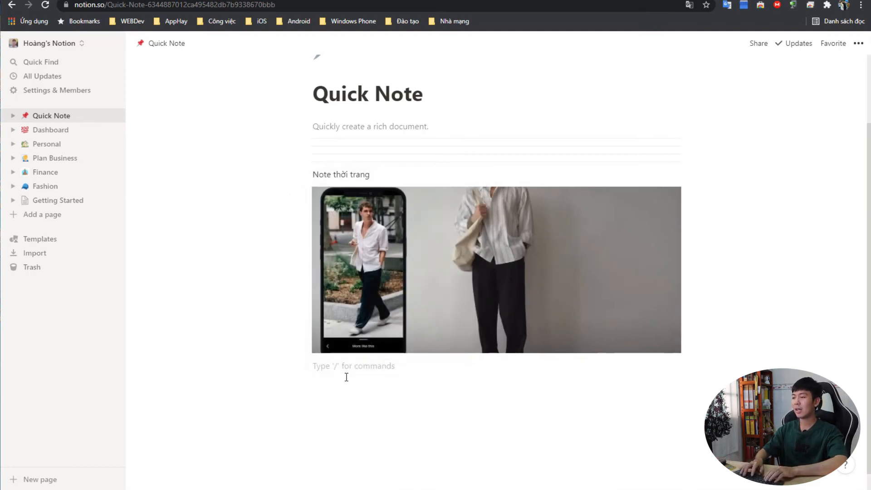
{"action": "type", "text": "Note công việc cần làm"}
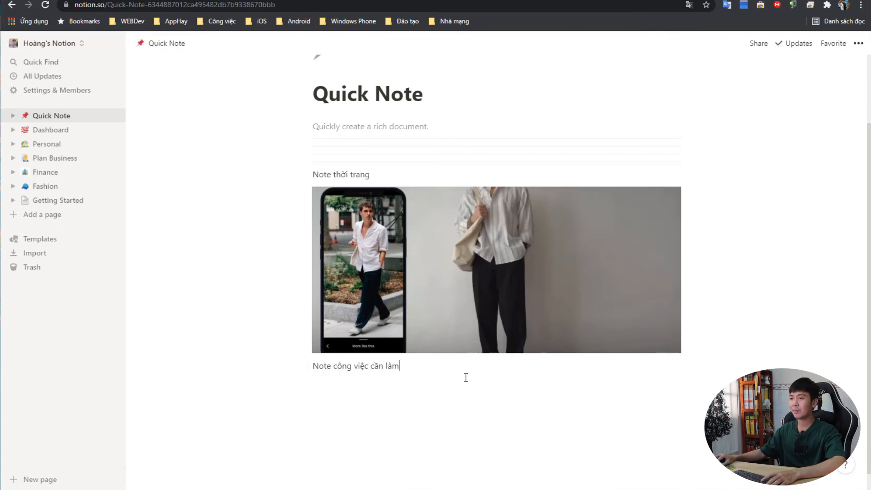
Step: Open the Fashion page, view the Place gallery on its Địa điểm subpage, and return to Fashion
{"action": "left_click", "coordinate": [47, 186]}
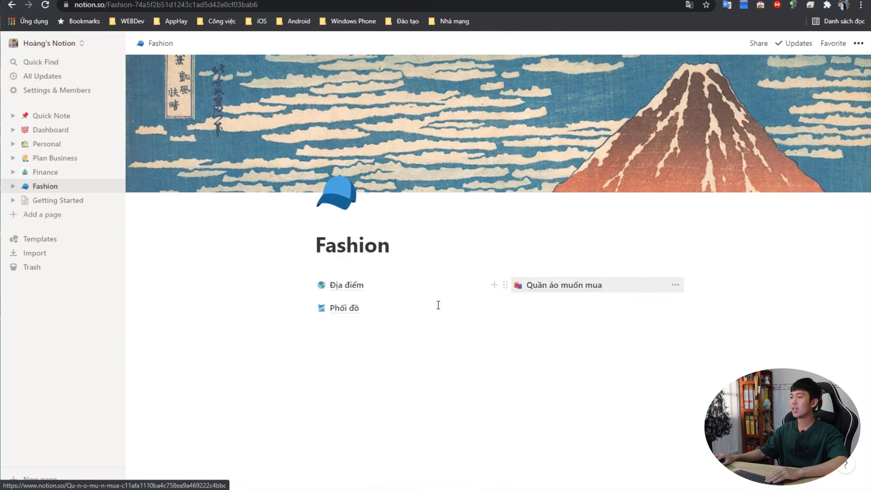
{"action": "left_click", "coordinate": [353, 287]}
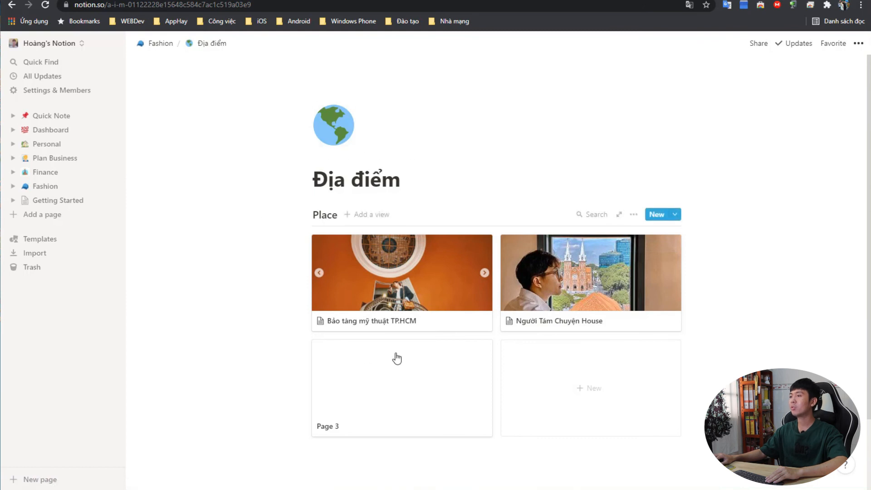
{"action": "left_click", "coordinate": [159, 44]}
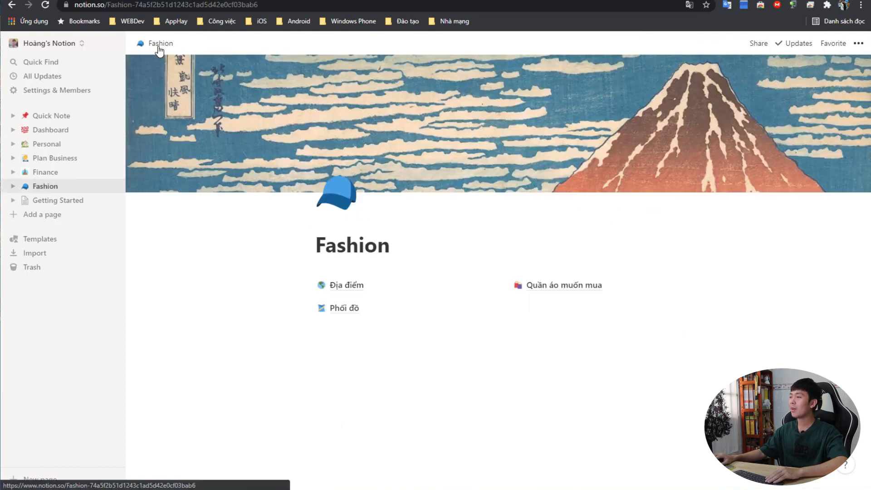
Step: Open the Quần áo muốn mua subpage and review its Uniqlo, Prada and Local Brand galleries
{"action": "left_click", "coordinate": [561, 288]}
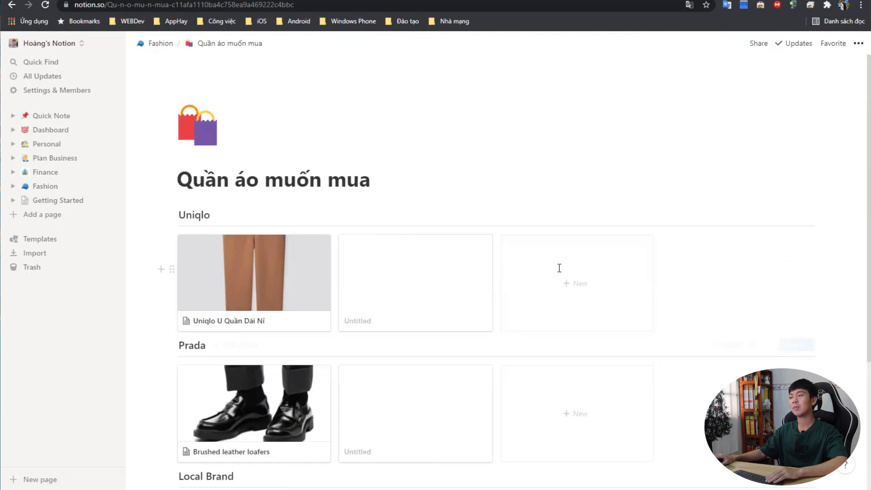
{"action": "scroll", "coordinate": [560, 268], "scroll_direction": "down", "scroll_amount": 2}
{"action": "scroll", "coordinate": [561, 277], "scroll_direction": "down", "scroll_amount": 1}
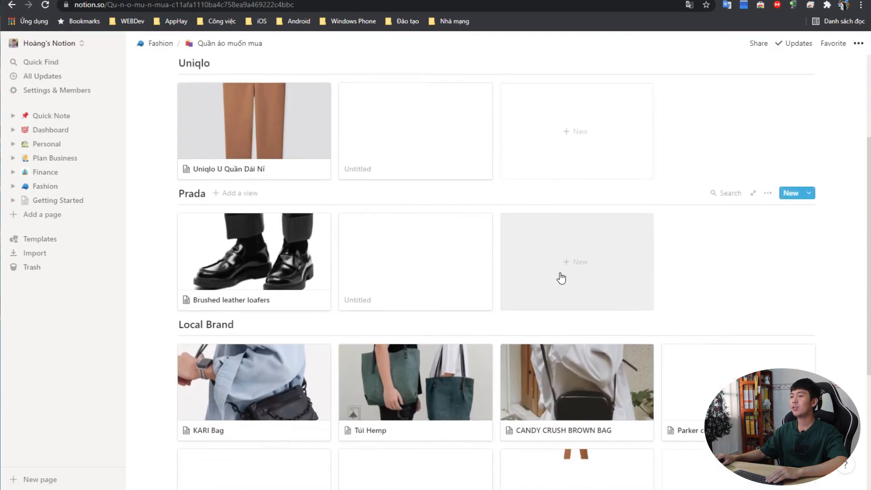
{"action": "scroll", "coordinate": [590, 300], "scroll_direction": "up", "scroll_amount": 2}
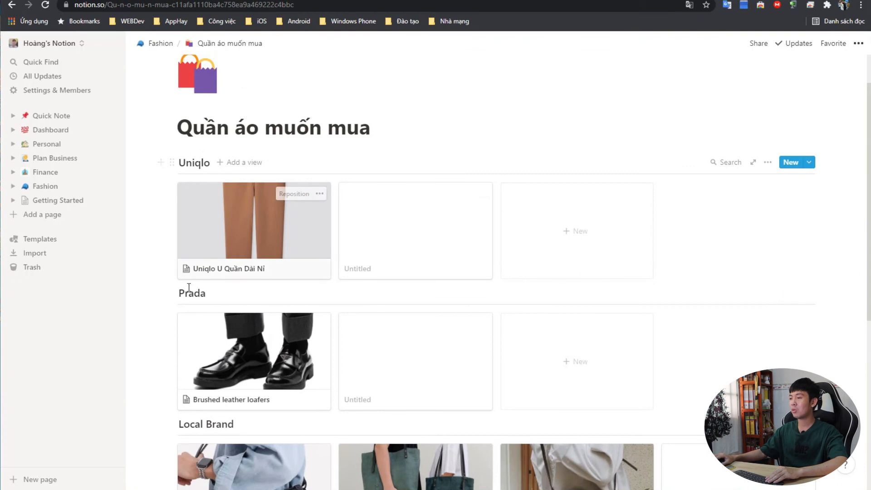
{"action": "scroll", "coordinate": [186, 293], "scroll_direction": "down", "scroll_amount": 2}
{"action": "scroll", "coordinate": [408, 355], "scroll_direction": "up", "scroll_amount": 1}
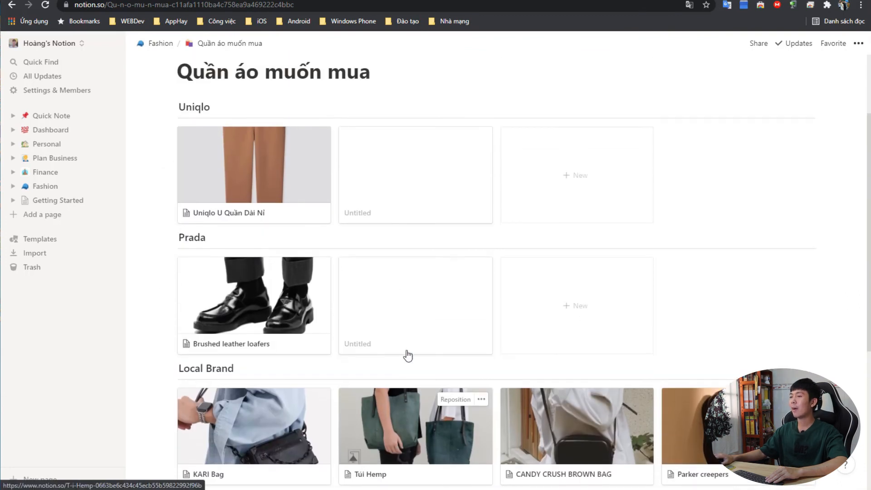
{"action": "scroll", "coordinate": [382, 213], "scroll_direction": "down", "scroll_amount": 3}
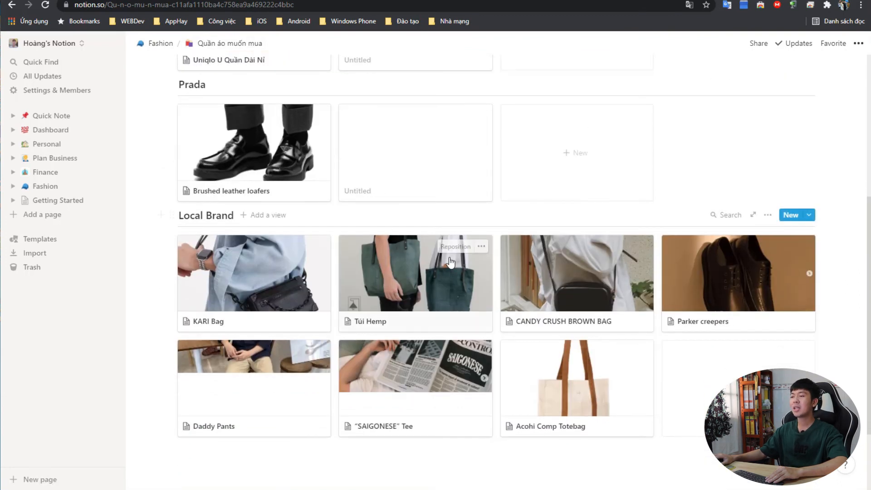
{"action": "scroll", "coordinate": [451, 249], "scroll_direction": "up", "scroll_amount": 1}
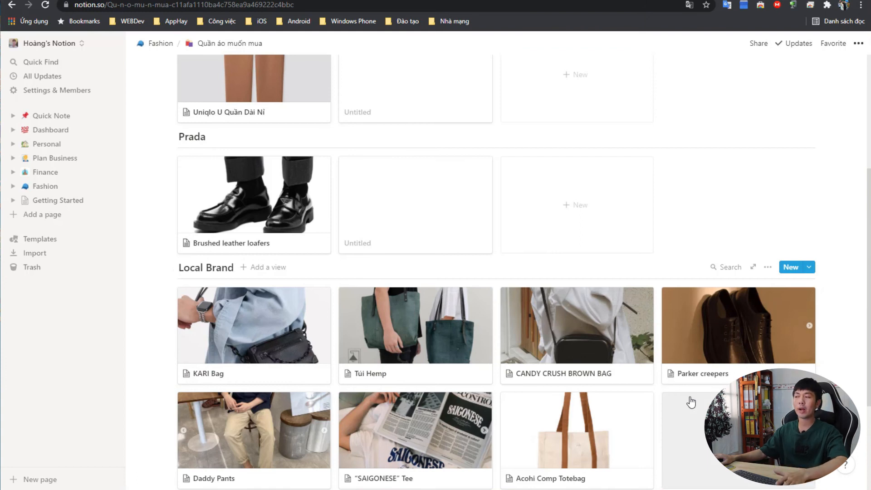
{"action": "scroll", "coordinate": [686, 390], "scroll_direction": "down", "scroll_amount": 3}
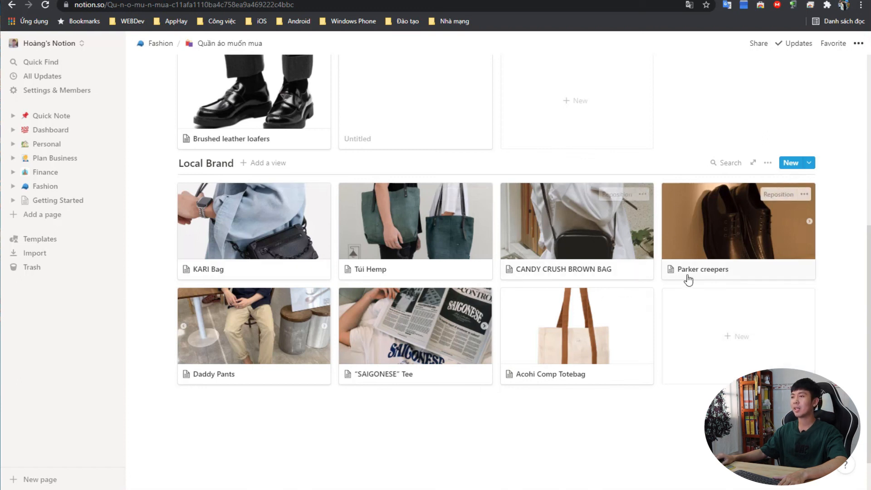
{"action": "scroll", "coordinate": [686, 278], "scroll_direction": "up", "scroll_amount": 3}
{"action": "scroll", "coordinate": [660, 272], "scroll_direction": "up", "scroll_amount": 1}
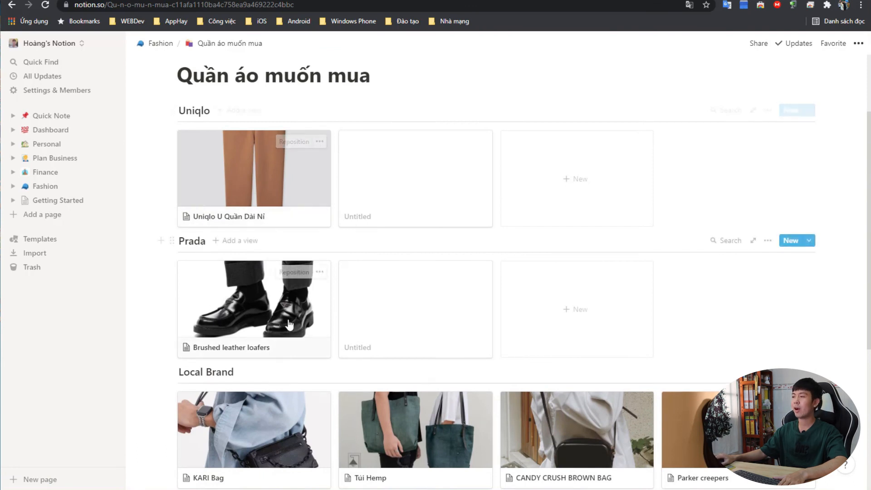
{"action": "scroll", "coordinate": [426, 309], "scroll_direction": "down", "scroll_amount": 3}
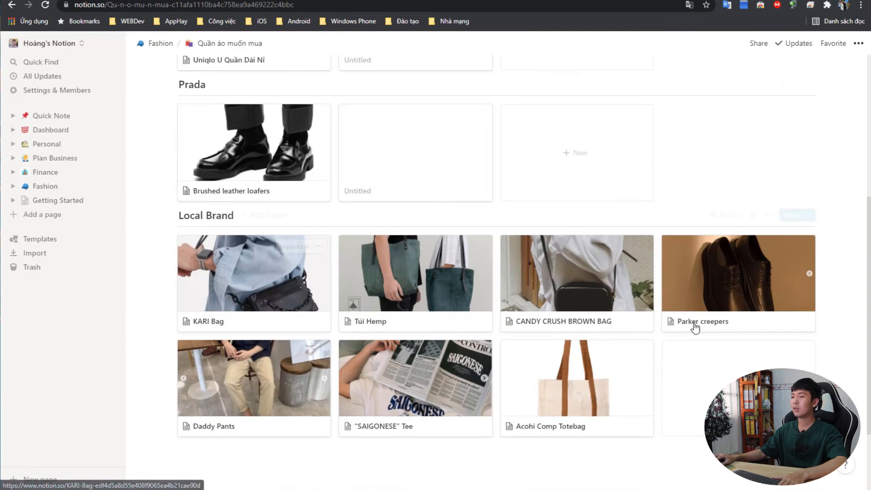
Step: Open the KARI Bag card in the Local Brand gallery, review its properties, image and Tags options, and close it
{"action": "left_click", "coordinate": [263, 291]}
{"action": "scroll", "coordinate": [476, 340], "scroll_direction": "down", "scroll_amount": 5}
{"action": "scroll", "coordinate": [475, 340], "scroll_direction": "up", "scroll_amount": 5}
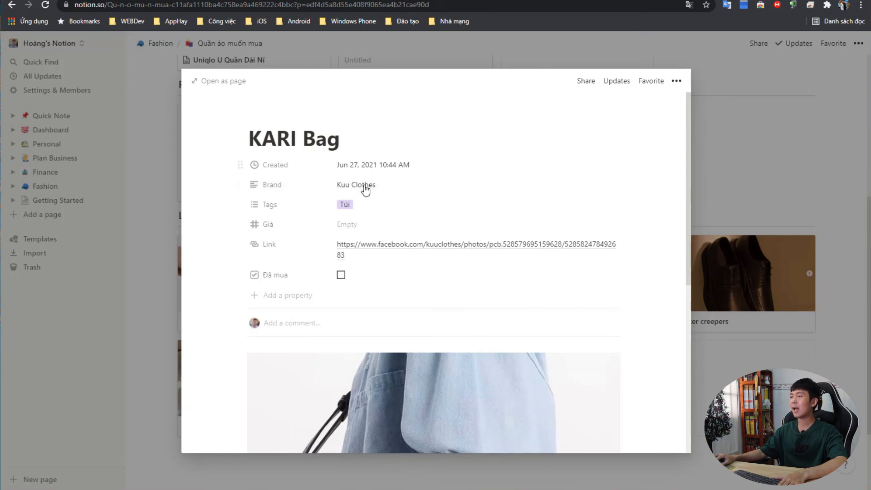
{"action": "left_click", "coordinate": [368, 203]}
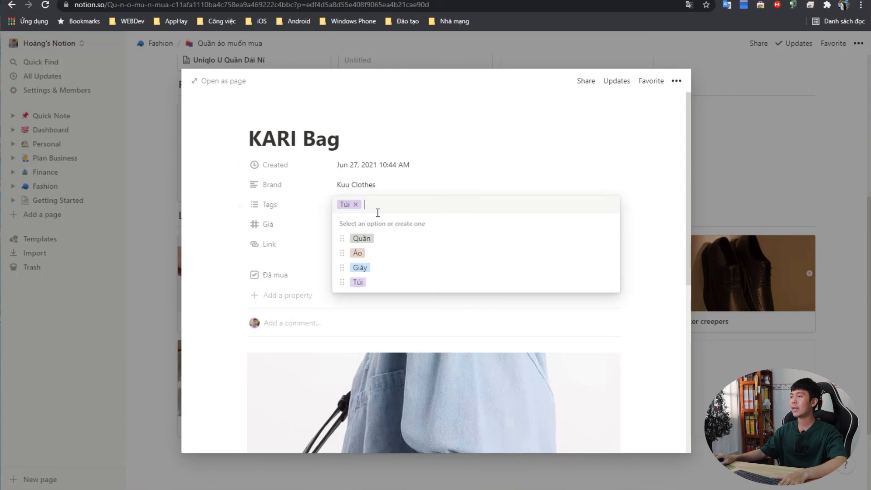
{"action": "left_click", "coordinate": [657, 171]}
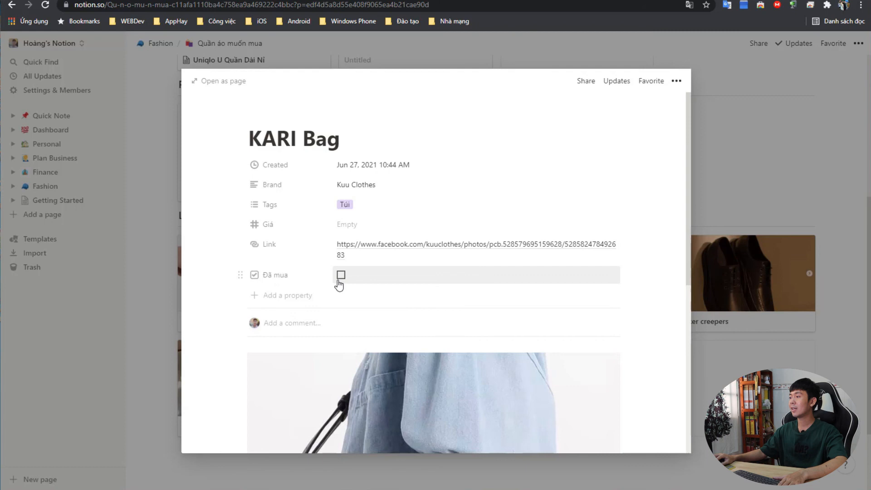
{"action": "key", "text": "Escape"}
{"action": "scroll", "coordinate": [683, 250], "scroll_direction": "up", "scroll_amount": 1}
{"action": "scroll", "coordinate": [682, 251], "scroll_direction": "up", "scroll_amount": 4}
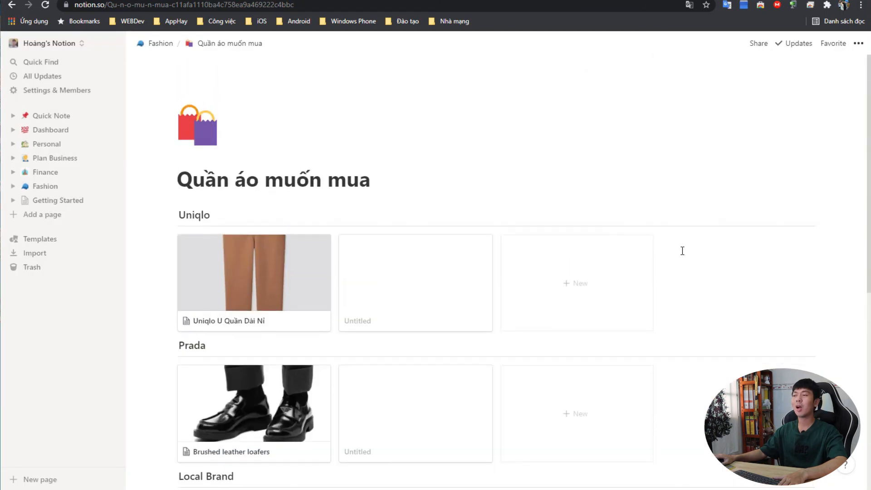